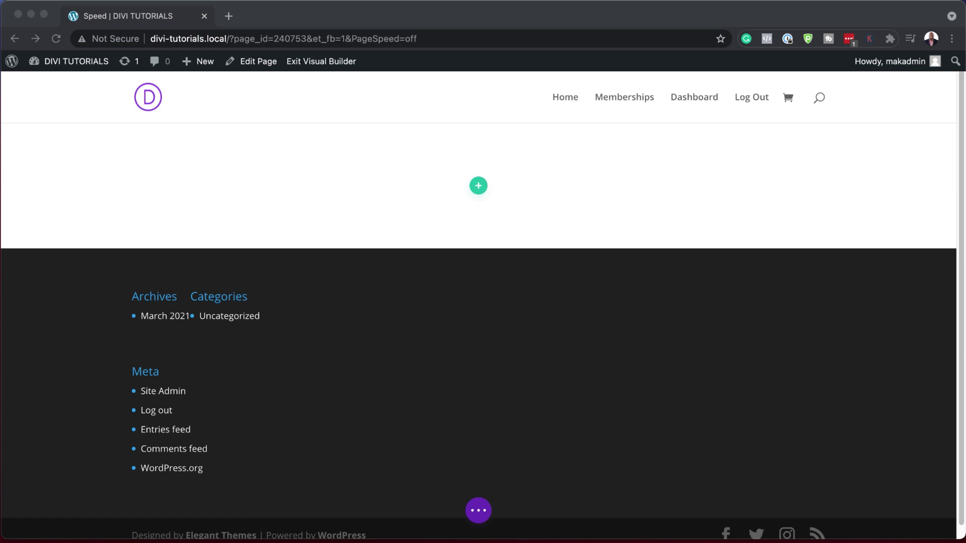
Add a one-column row with a Text module to the section
click(385, 233)
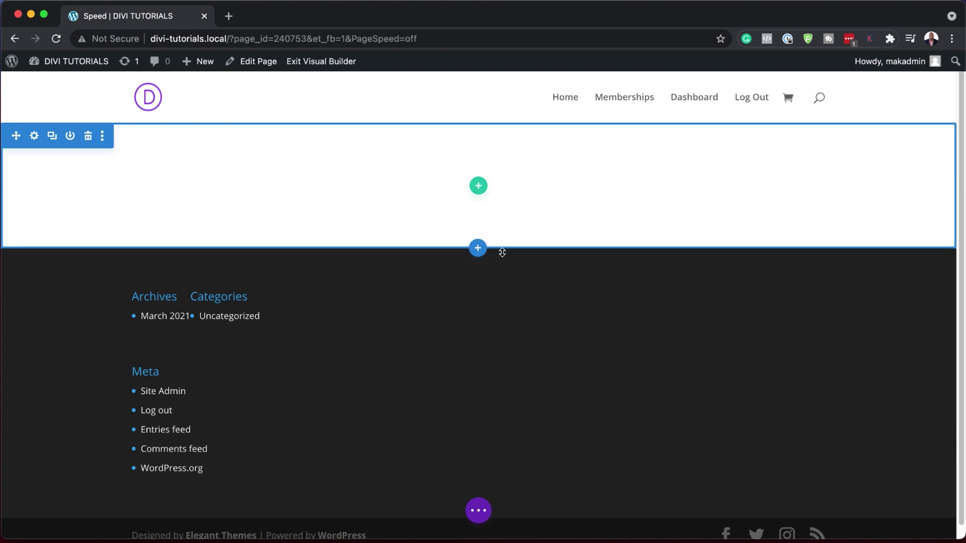
click(478, 188)
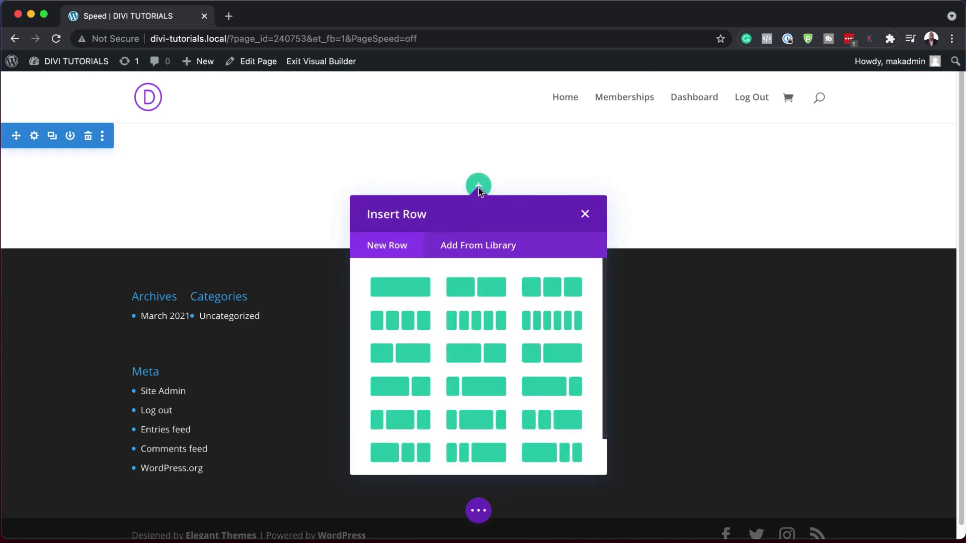
click(405, 286)
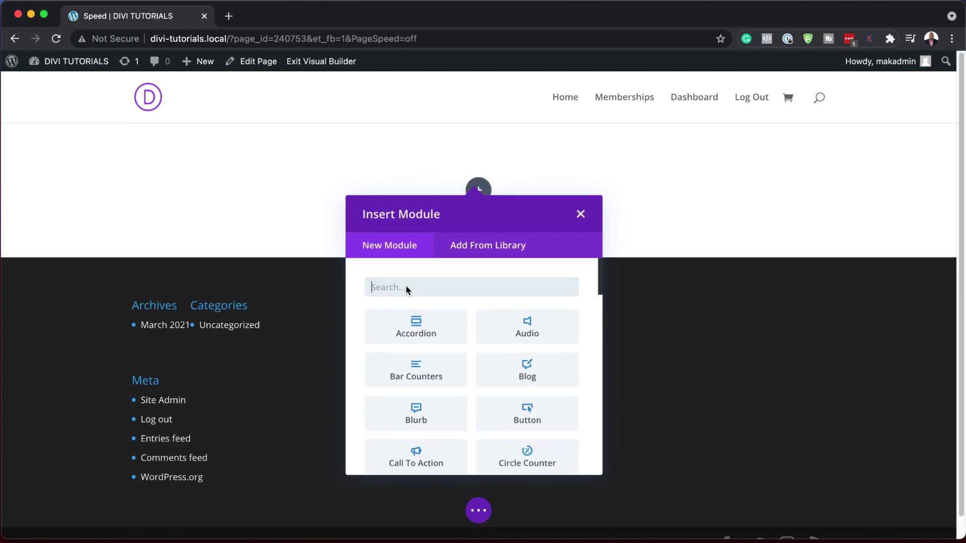
text(Tex)
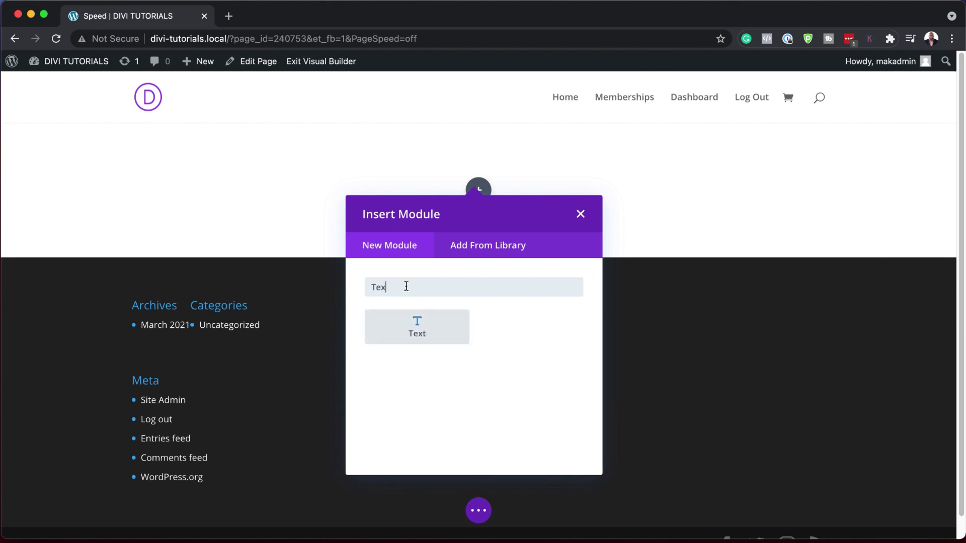
click(427, 340)
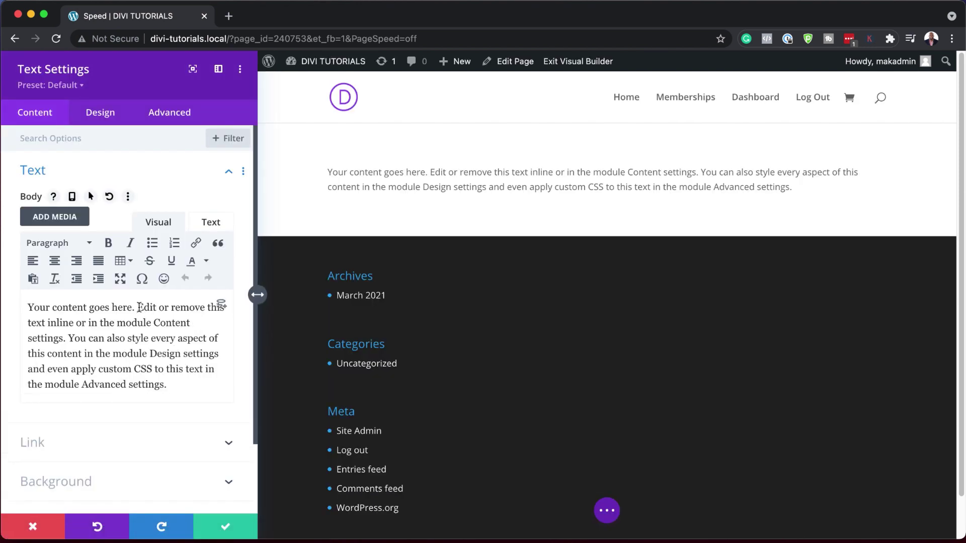
Make 'Your content goes here.' a Heading 1, then paste a centred paragraph below it
drag(139, 306, 197, 383)
key(super+c)
key(BackSpace)
key(super+a)
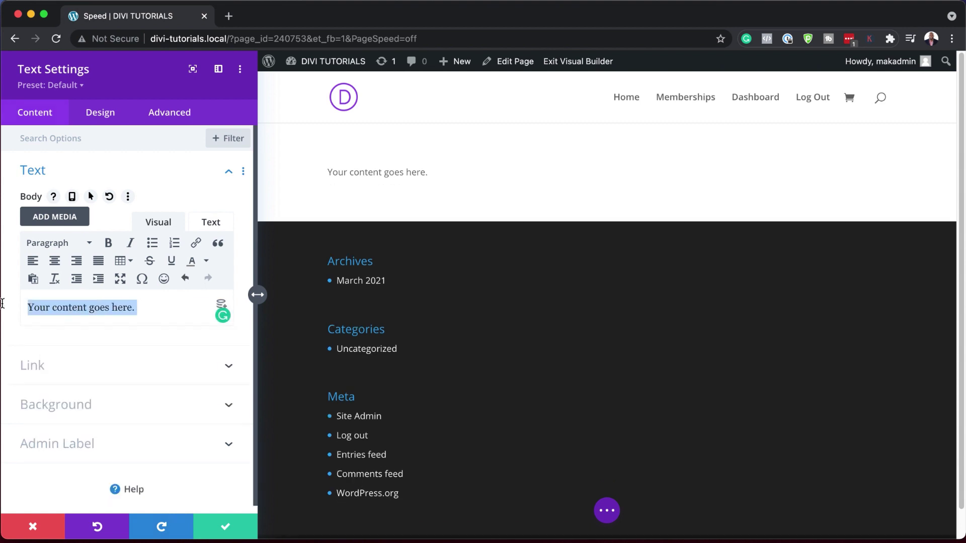
click(70, 246)
click(30, 296)
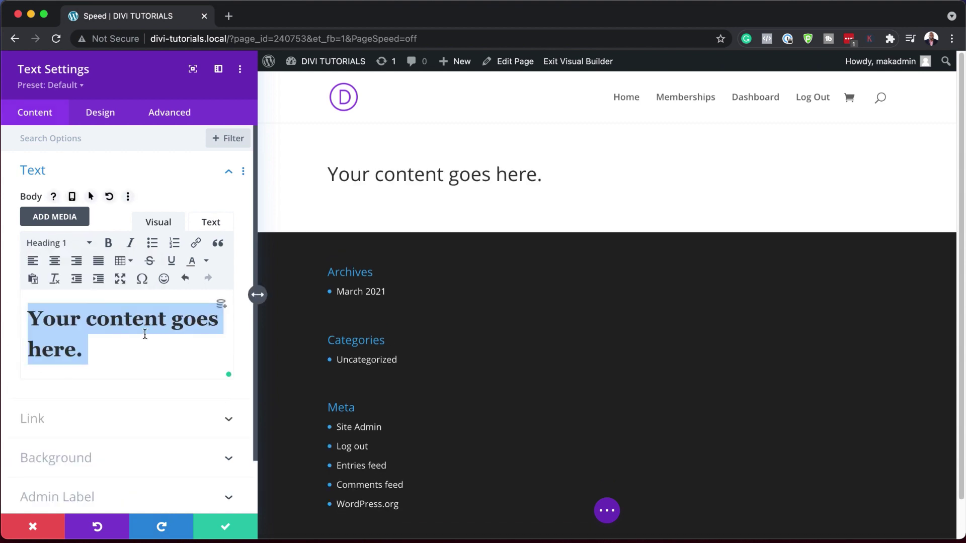
click(144, 308)
key(super+v)
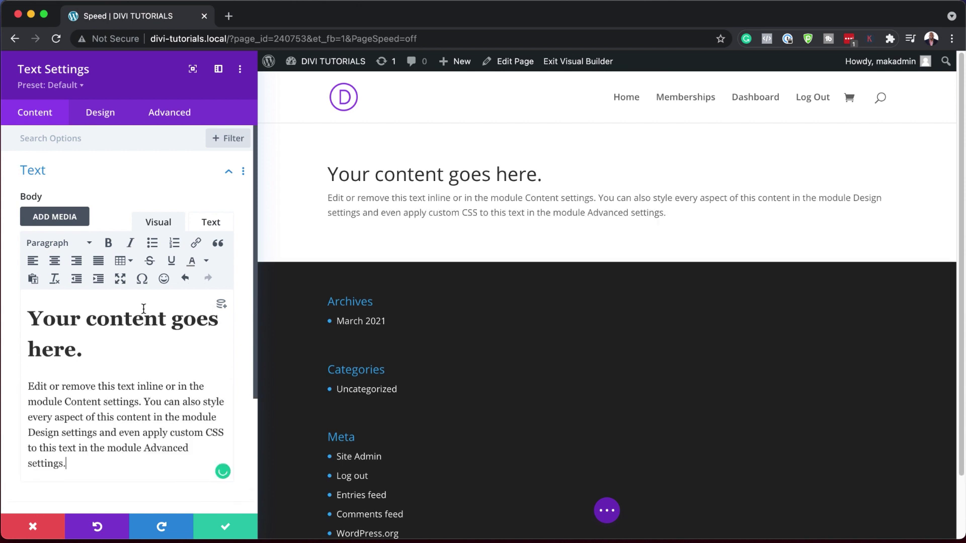
click(55, 262)
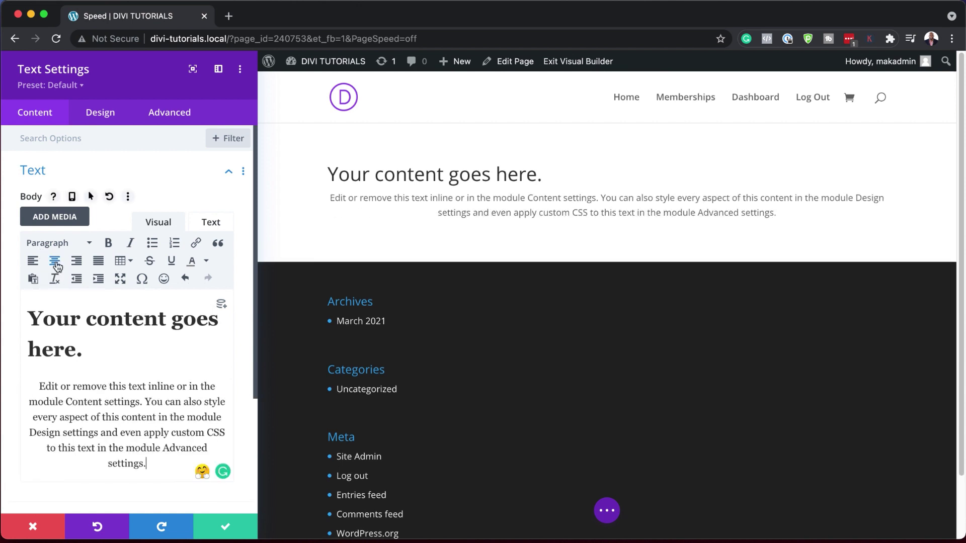
Style the heading text Bold in the Poppins font
click(101, 121)
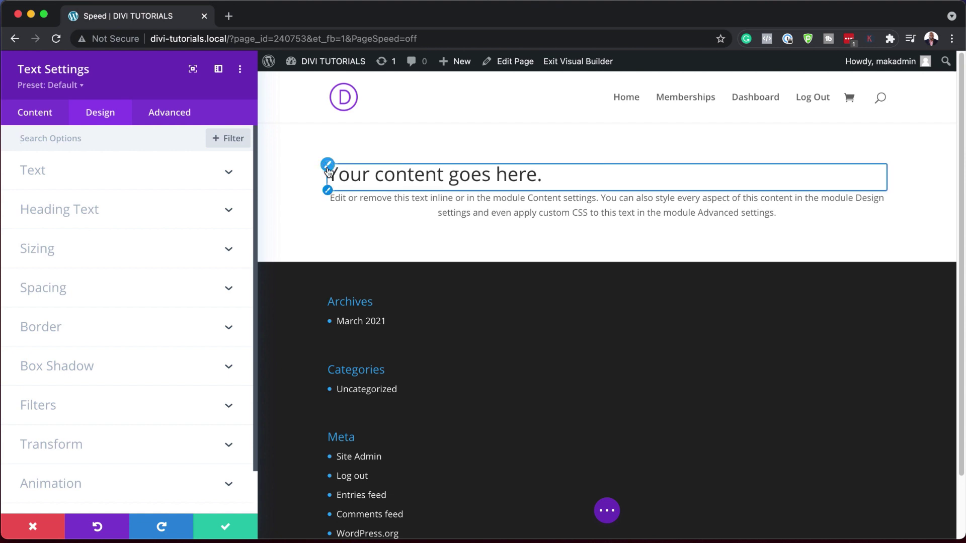
click(108, 211)
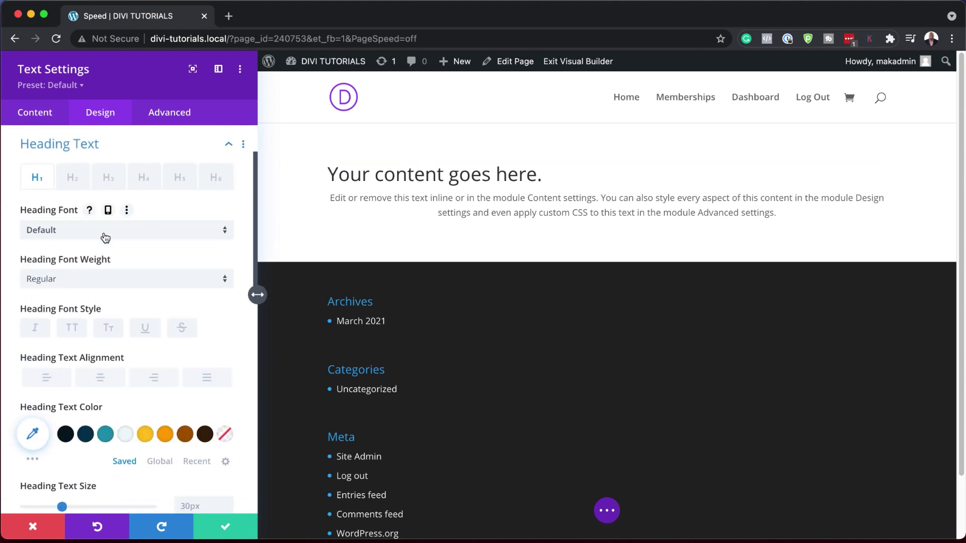
click(98, 284)
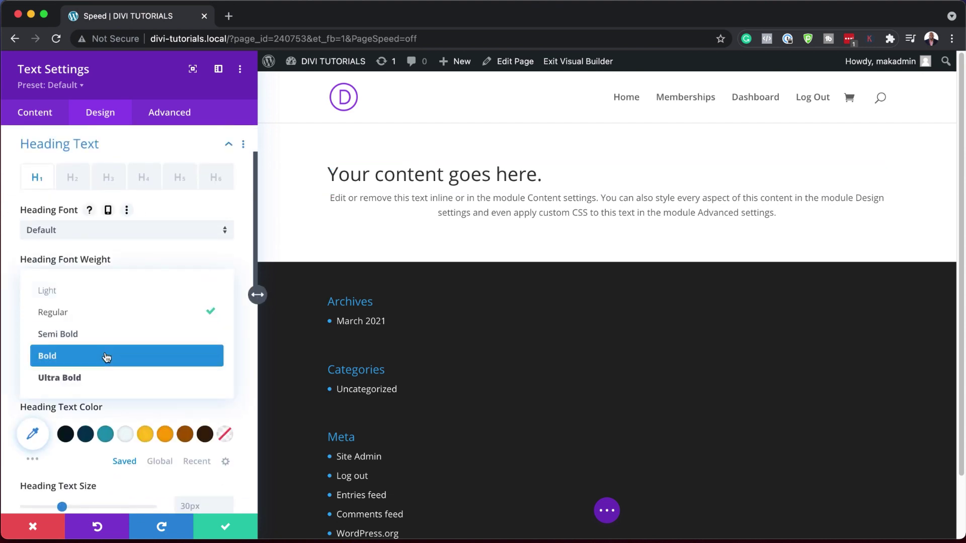
click(106, 356)
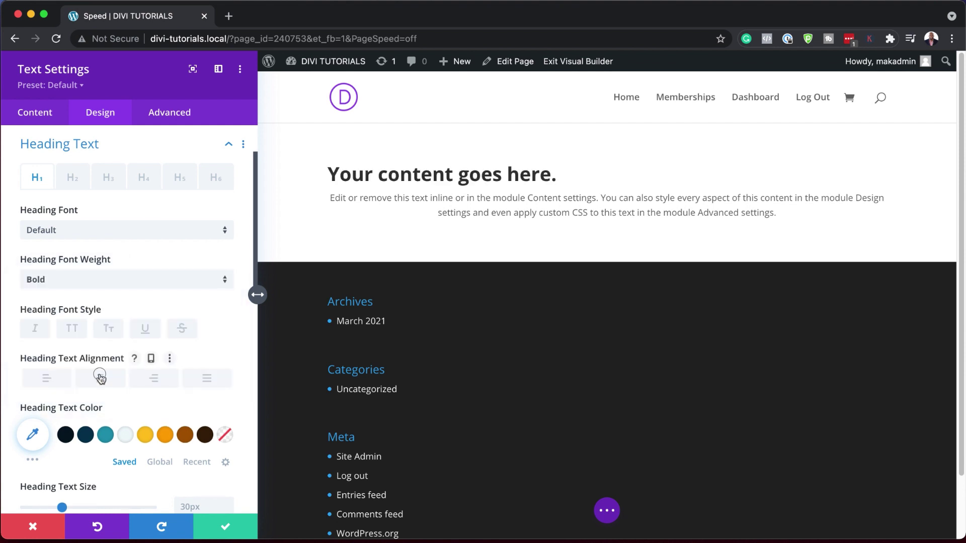
click(94, 232)
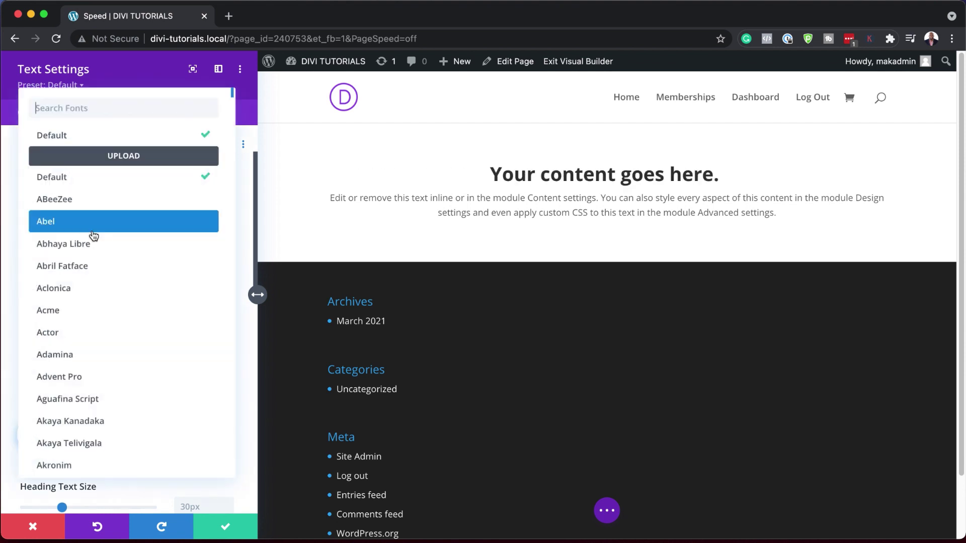
click(88, 109)
text(popp)
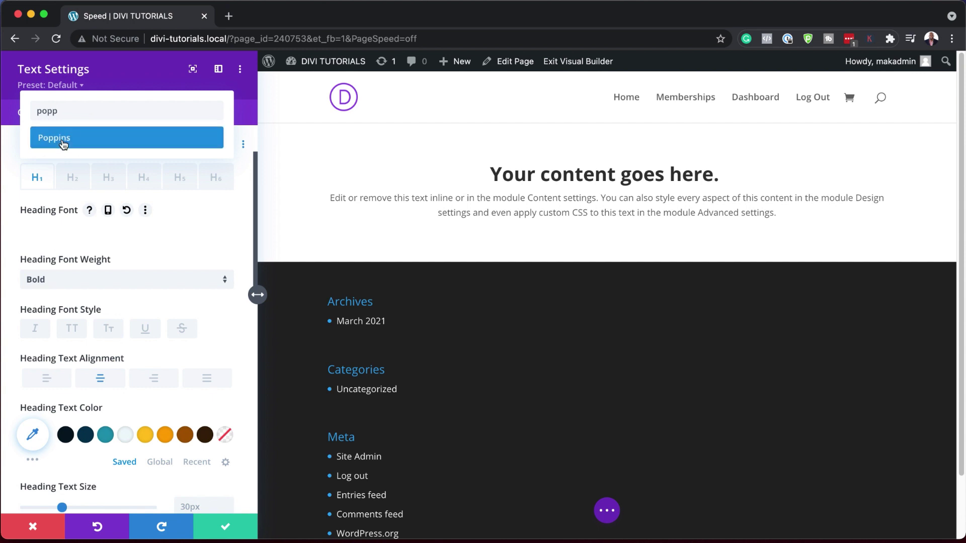
click(60, 138)
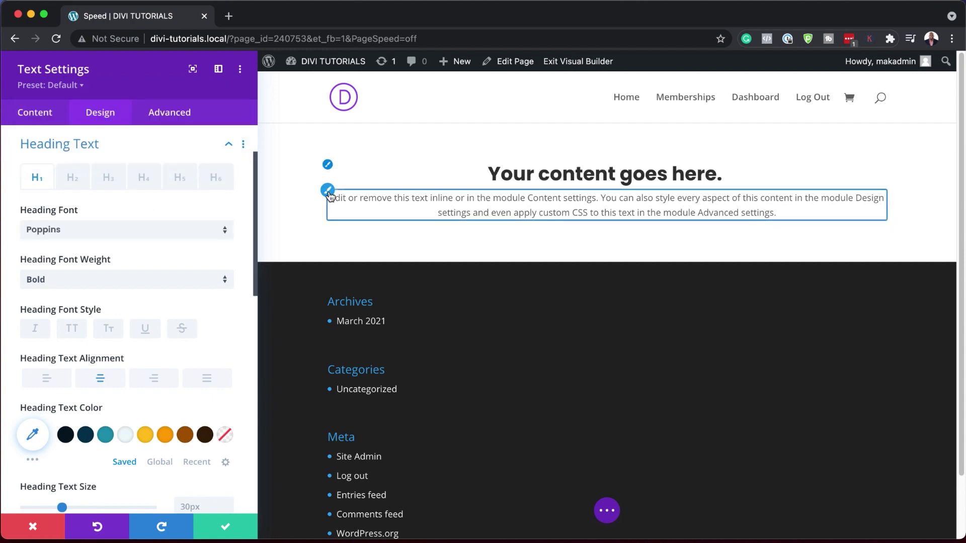
Set the body text to Poppins at 16px
click(328, 193)
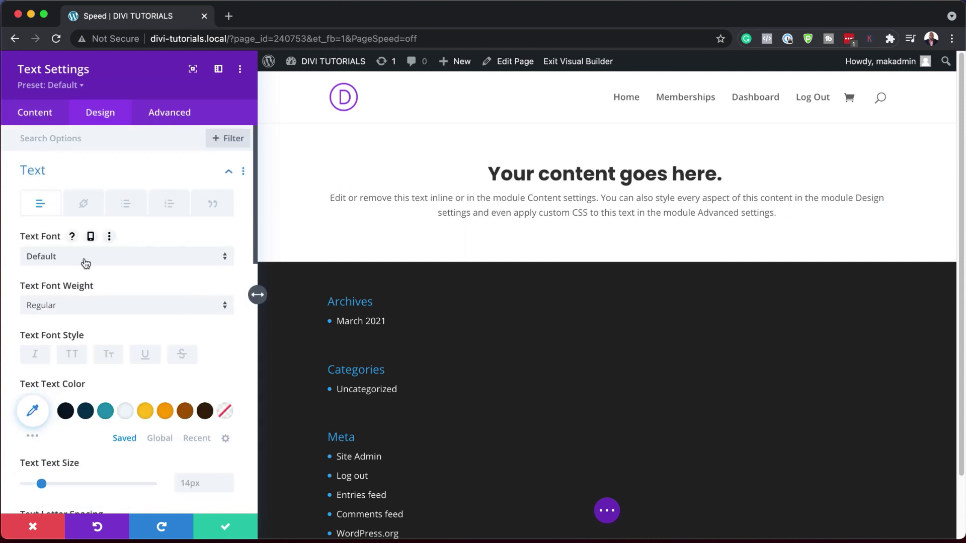
click(86, 257)
text(popp)
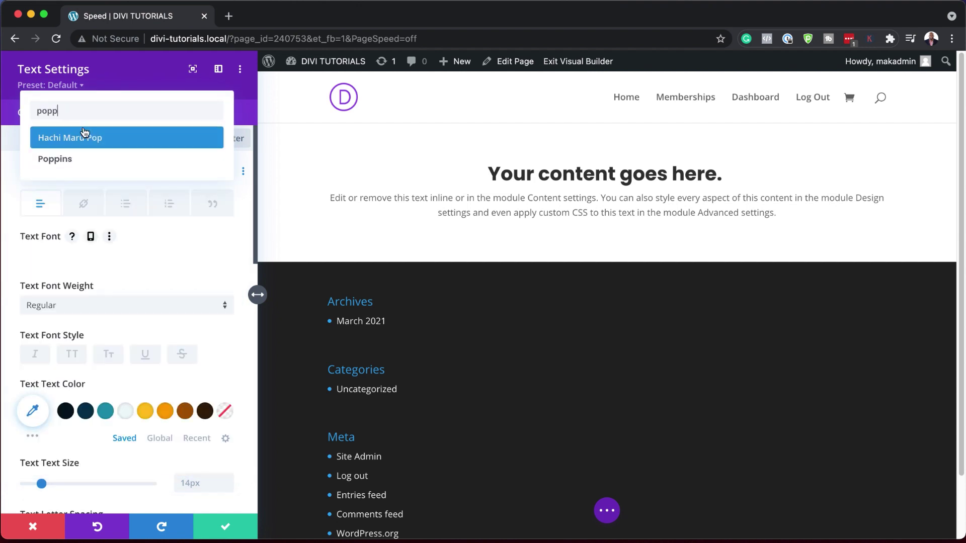
click(79, 140)
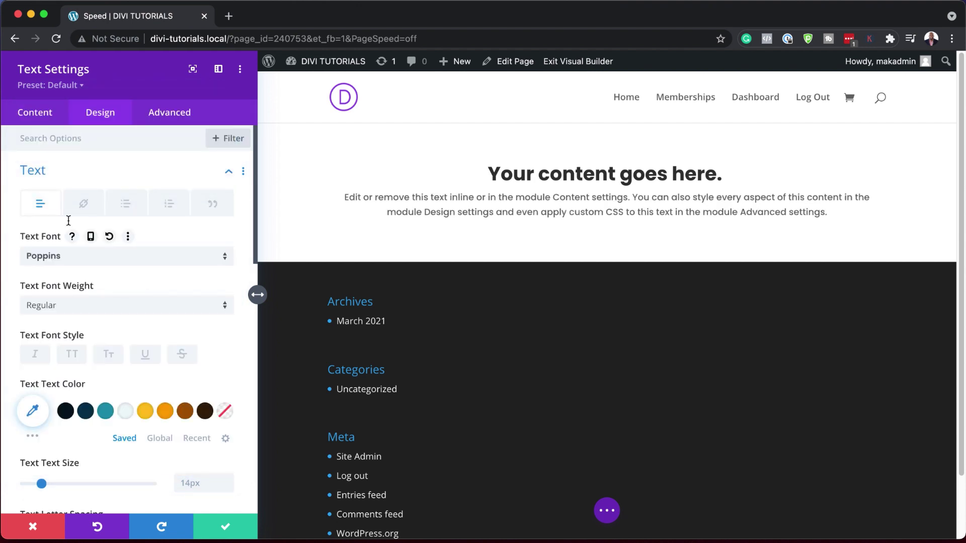
scroll(198, 380, down, 5)
click(227, 361)
click(227, 361)
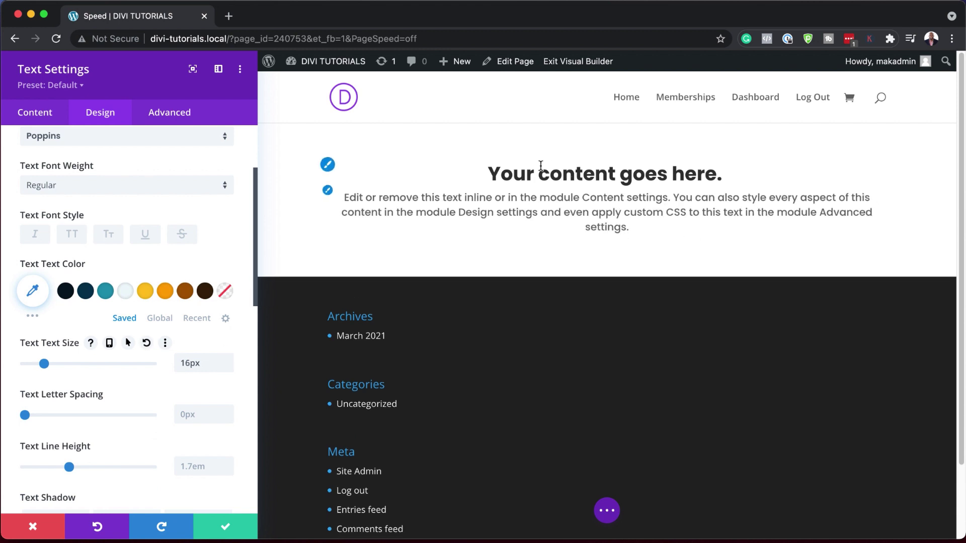
Close the Text settings and add a Button module below the text
click(226, 527)
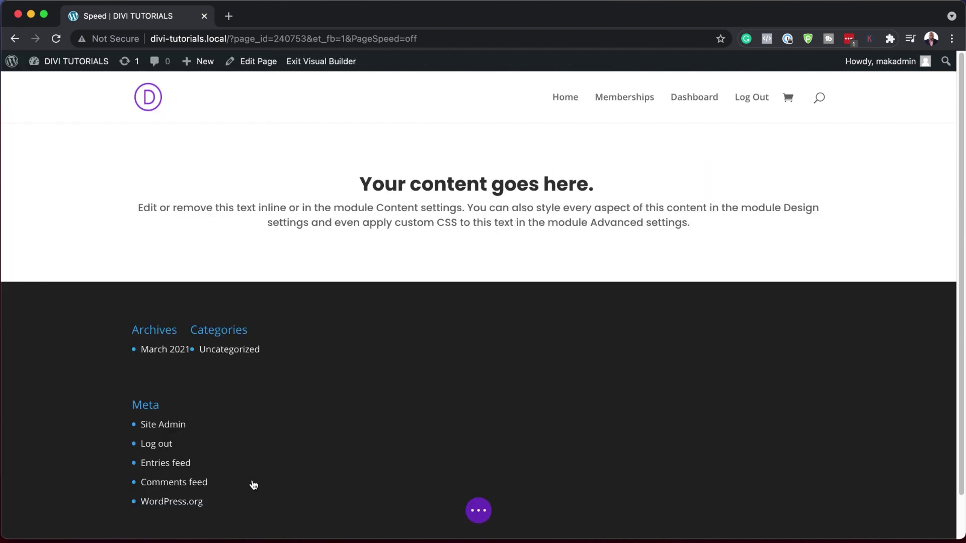
click(477, 229)
text(butt)
click(420, 314)
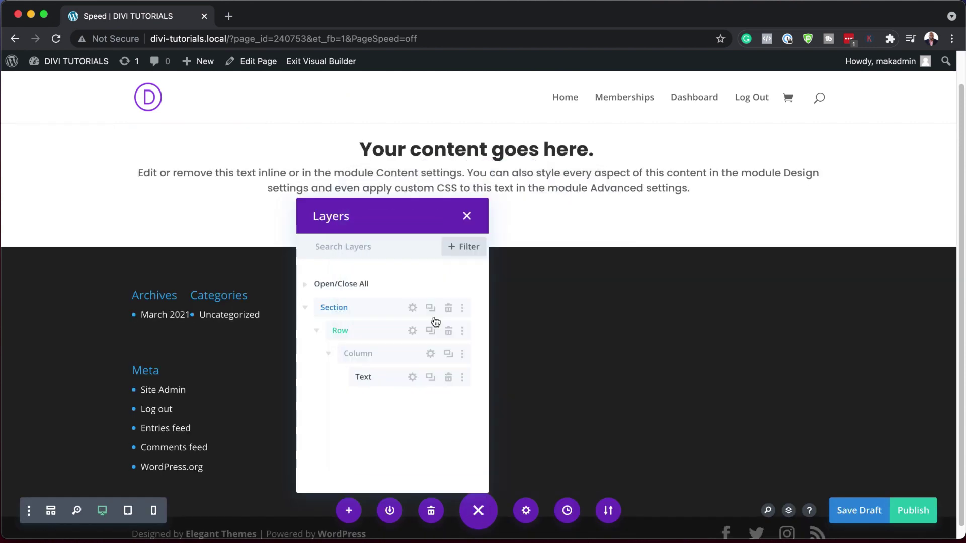
Centre the Click Here button and enable its custom styles
click(100, 113)
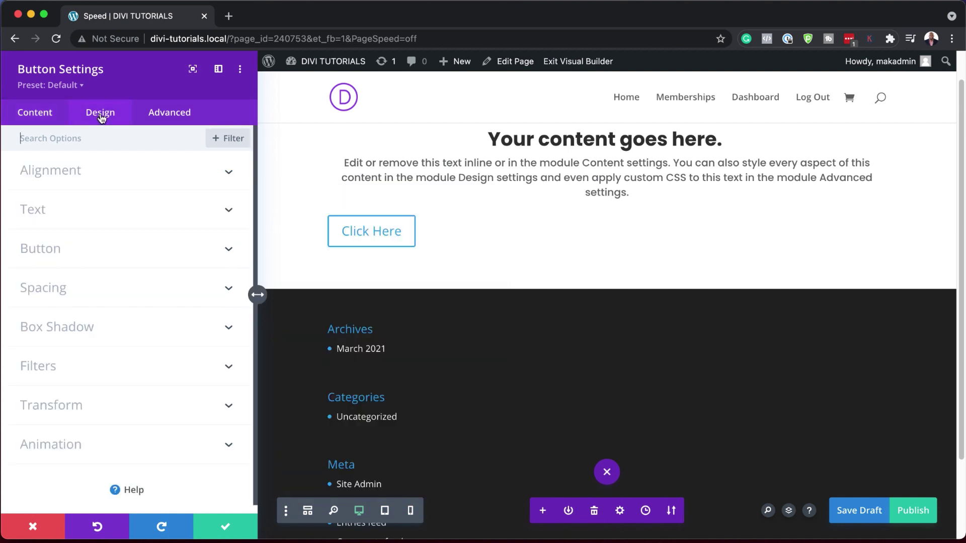
click(70, 174)
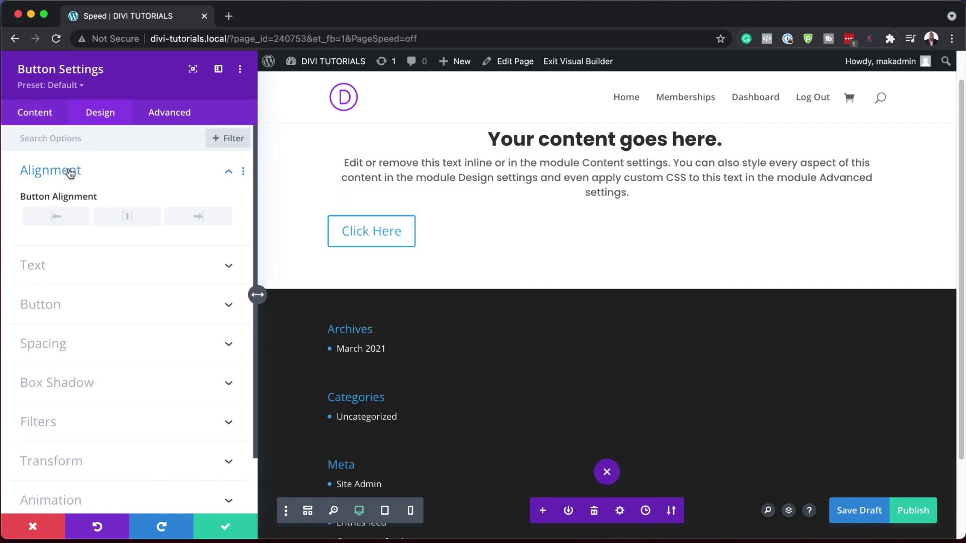
click(127, 217)
click(78, 304)
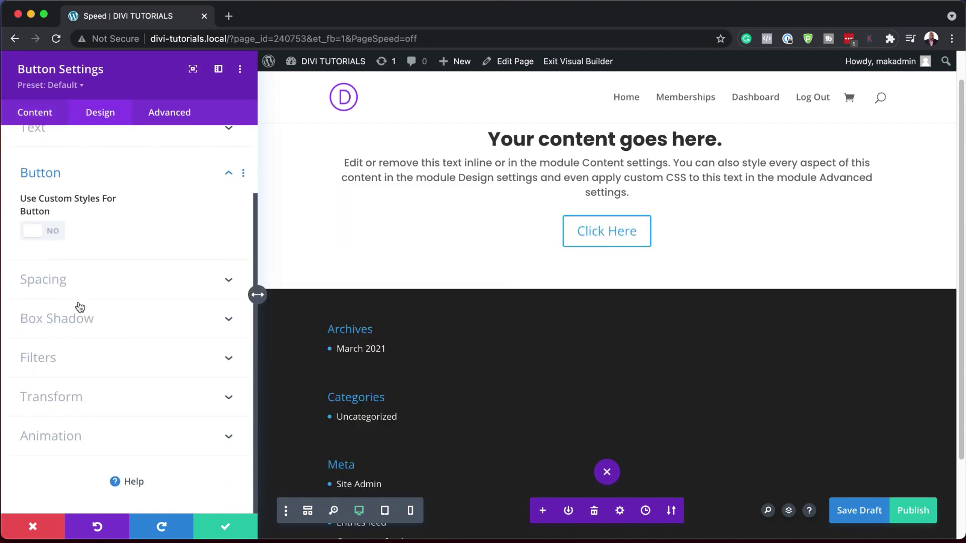
click(54, 237)
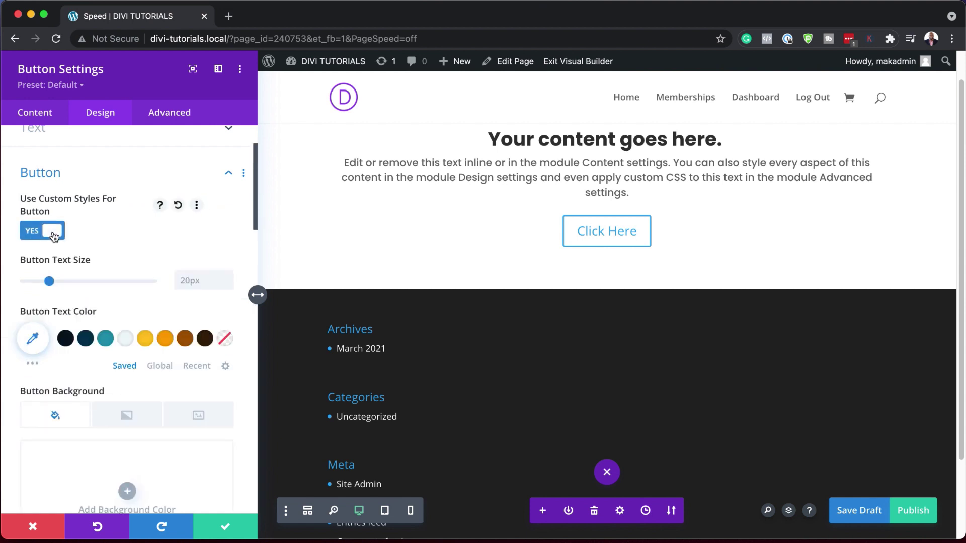
Give the button a brown #a35700 background and border with white Poppins text
scroll(155, 368, down, 4)
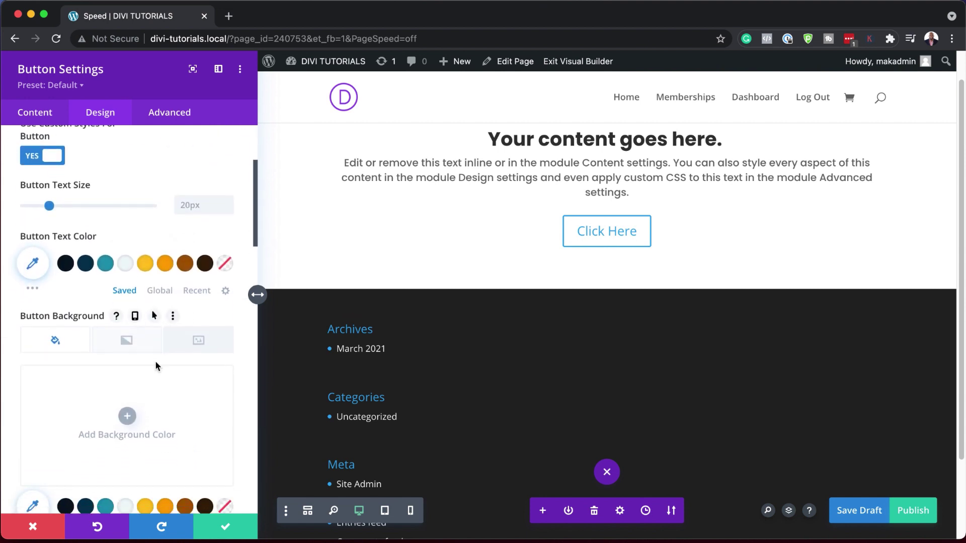
scroll(155, 360, down, 4)
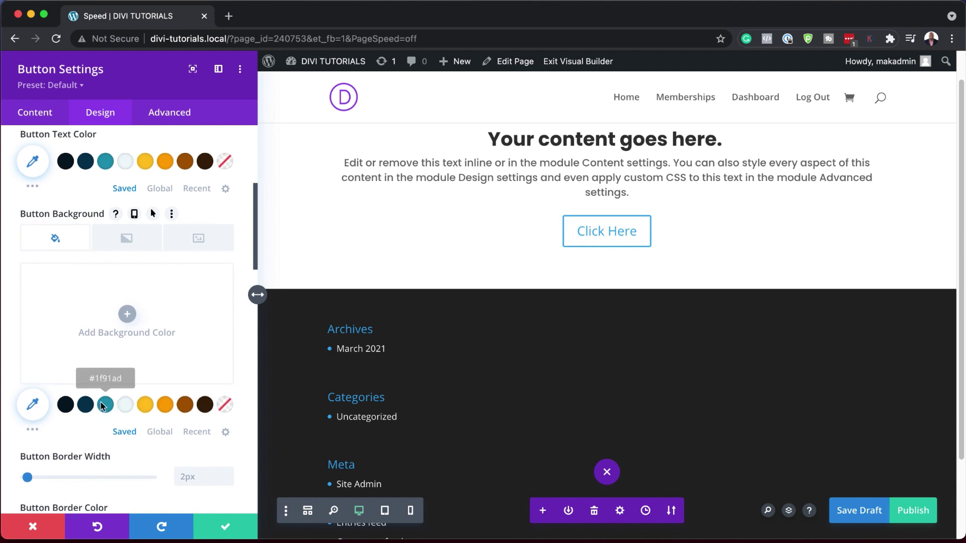
click(185, 406)
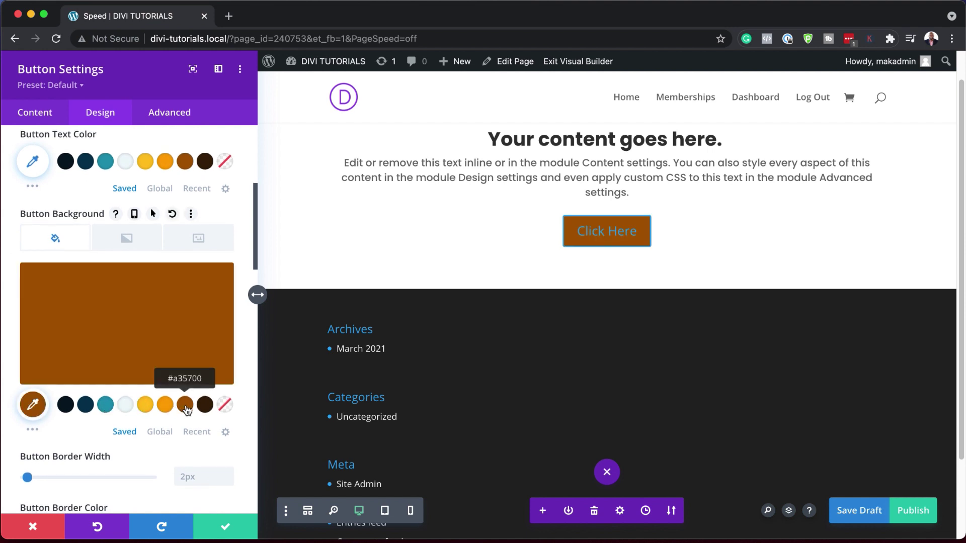
scroll(187, 410, down, 5)
click(186, 415)
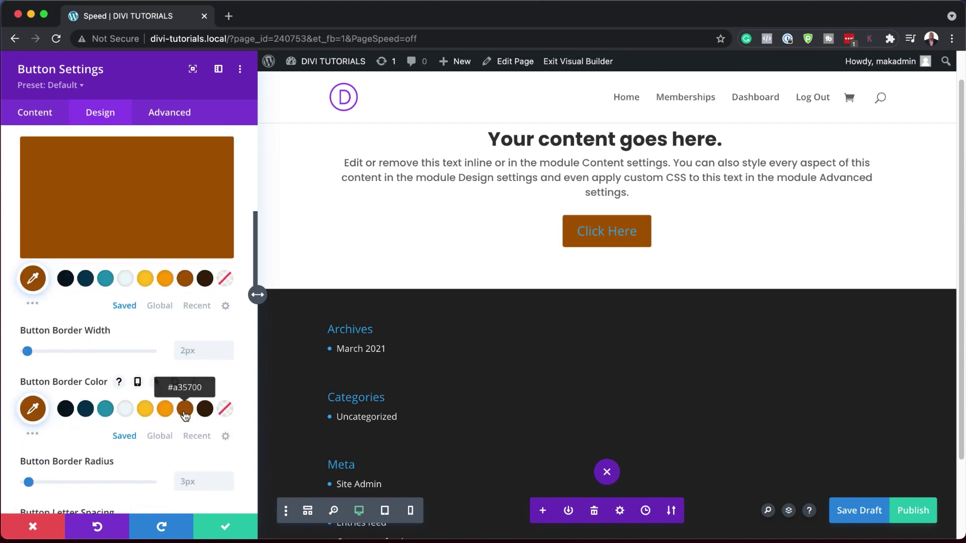
scroll(151, 326, up, 6)
click(125, 245)
scroll(150, 347, down, 10)
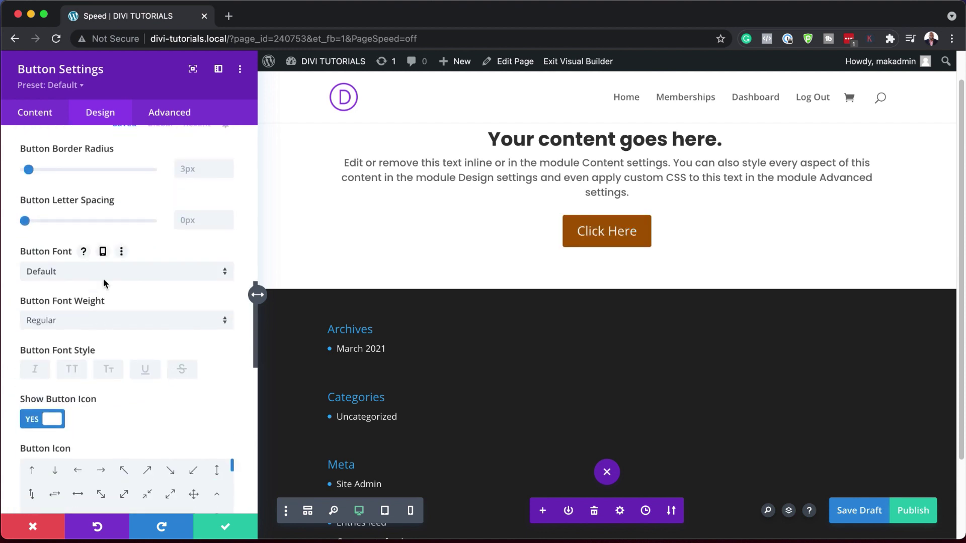
click(125, 271)
click(126, 302)
click(225, 526)
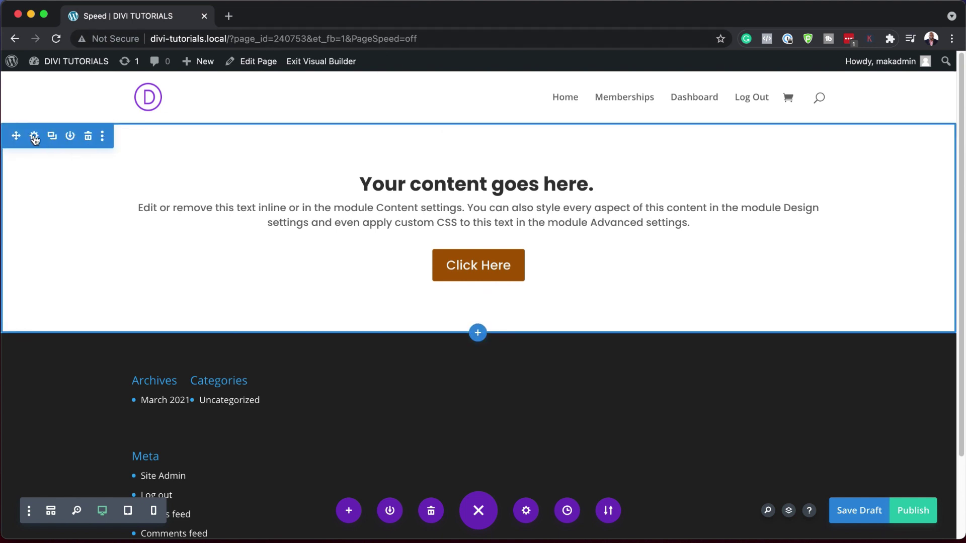
Open the section's Design > Sizing options
click(35, 137)
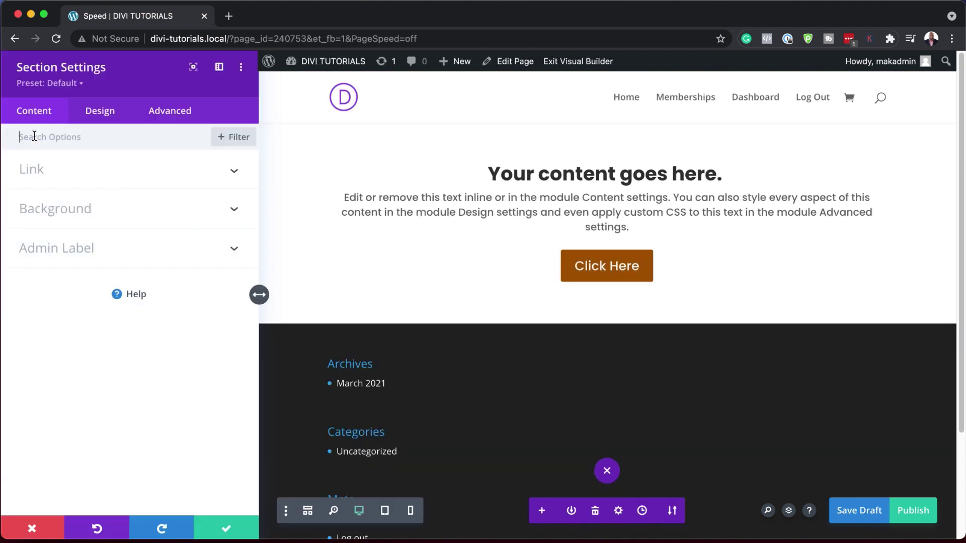
click(112, 117)
click(118, 259)
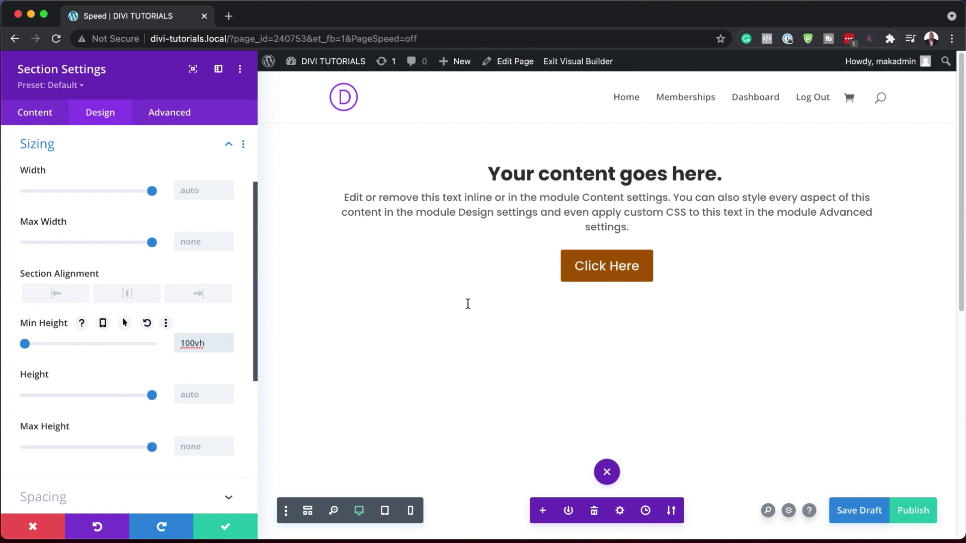
click(227, 529)
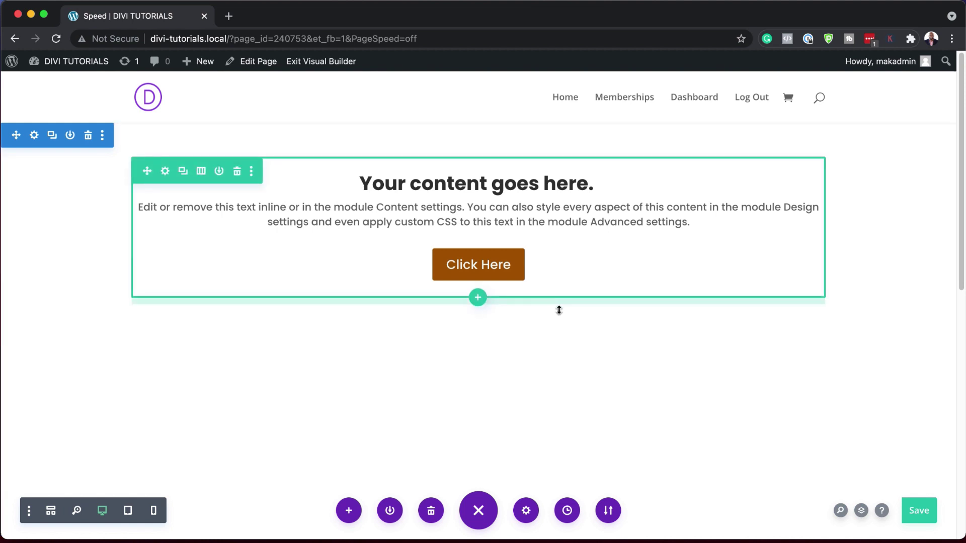
Add a fullwidth section below the content holding a Fullwidth Header module
scroll(550, 441, down, 5)
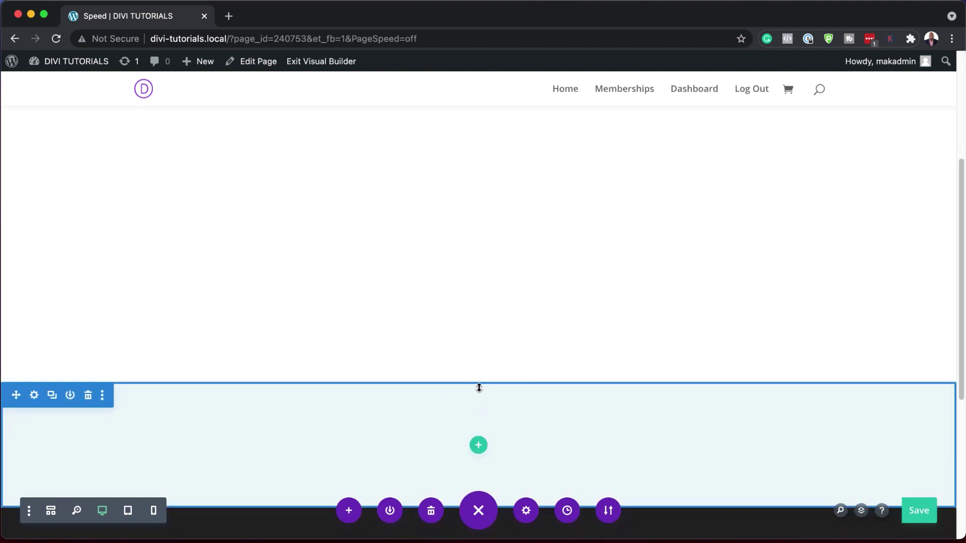
mouse_move(478, 386)
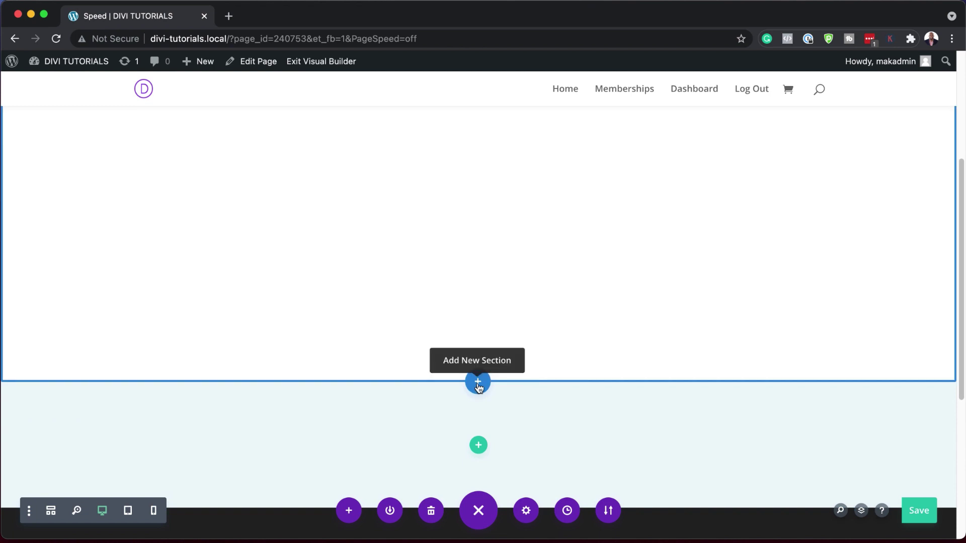
click(477, 383)
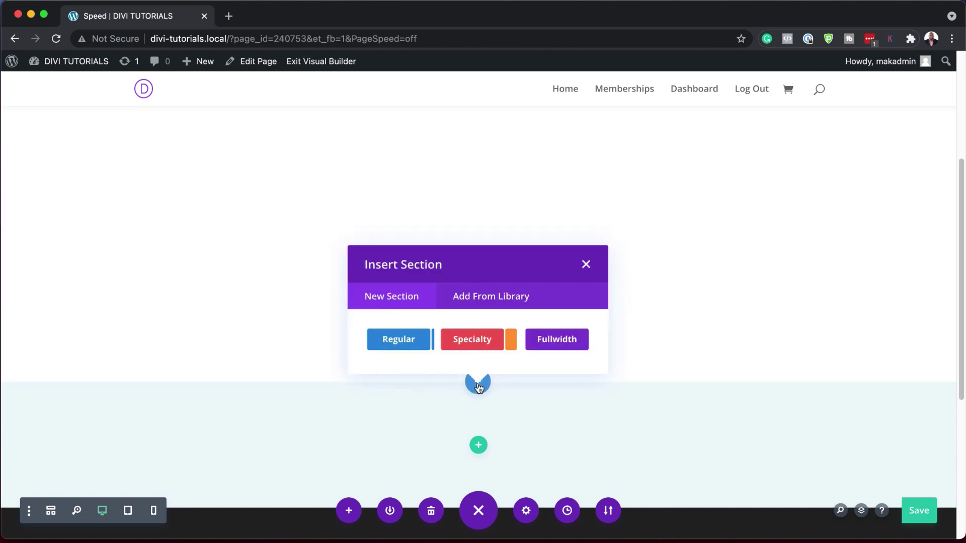
click(567, 342)
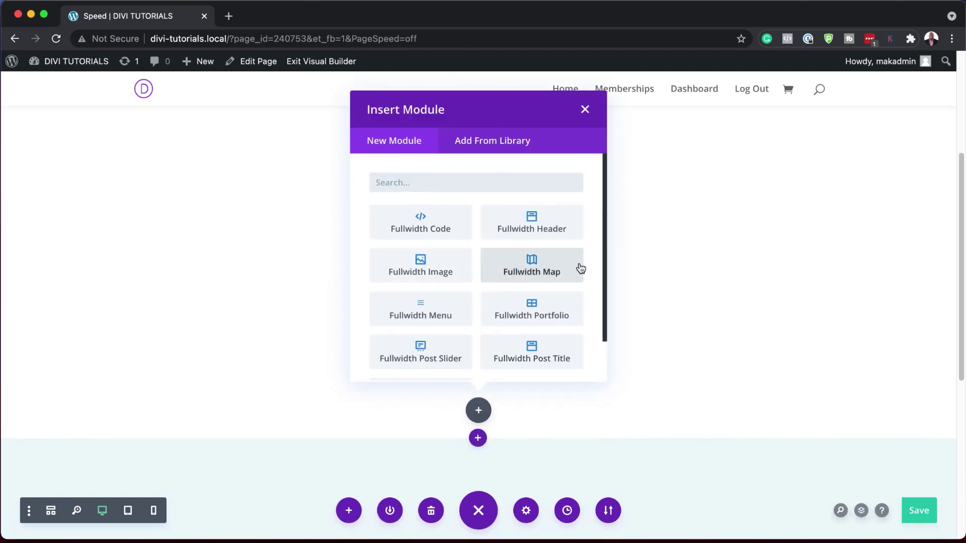
click(553, 222)
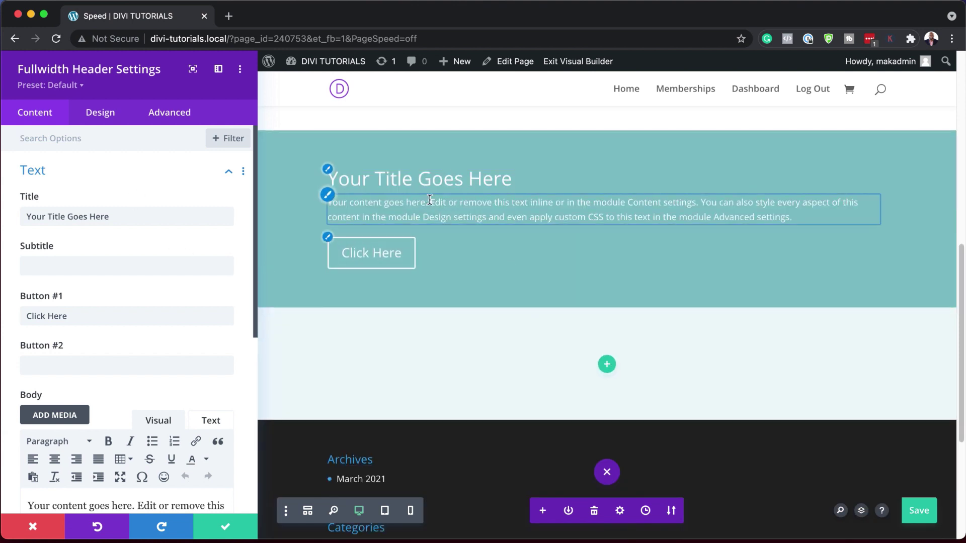
Make the Fullwidth Header fullscreen with its title, text and button left-aligned
click(107, 120)
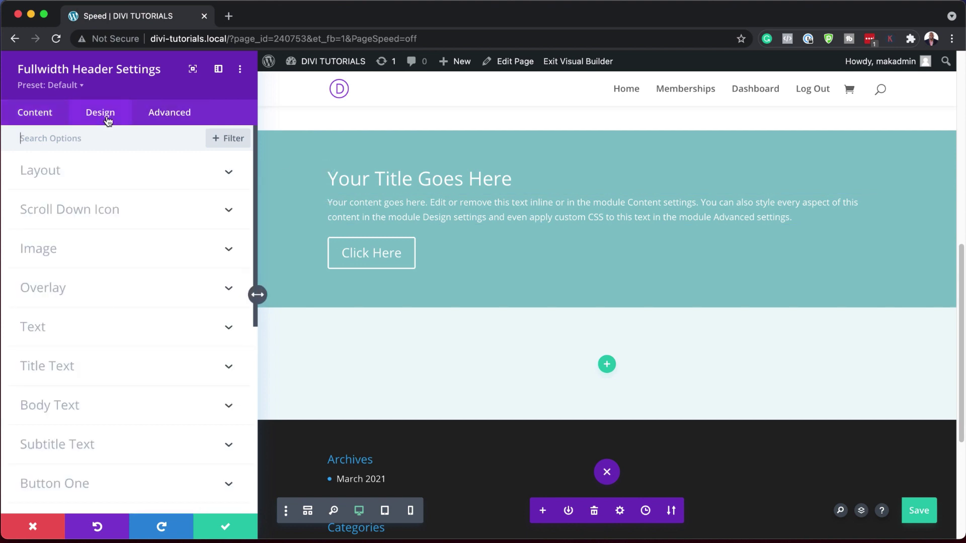
click(91, 176)
click(128, 219)
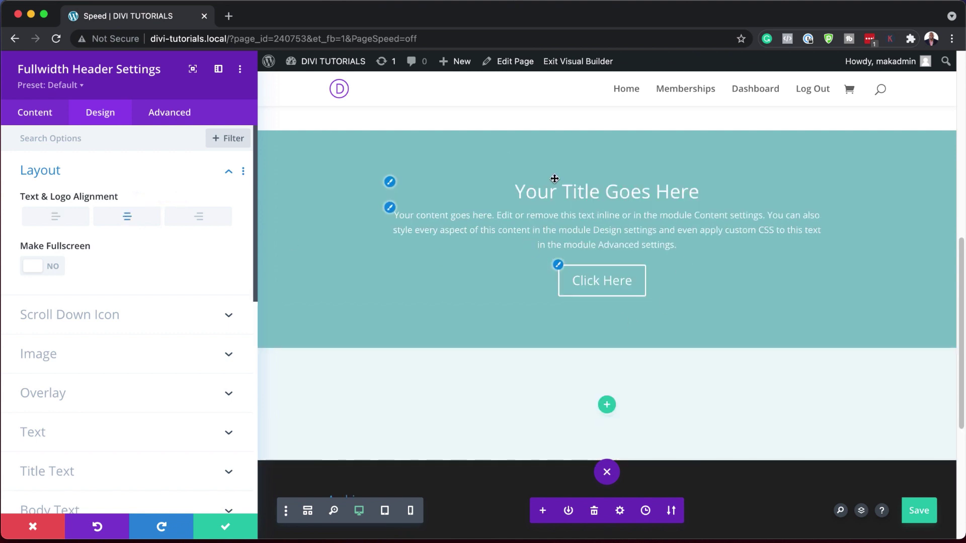
click(60, 274)
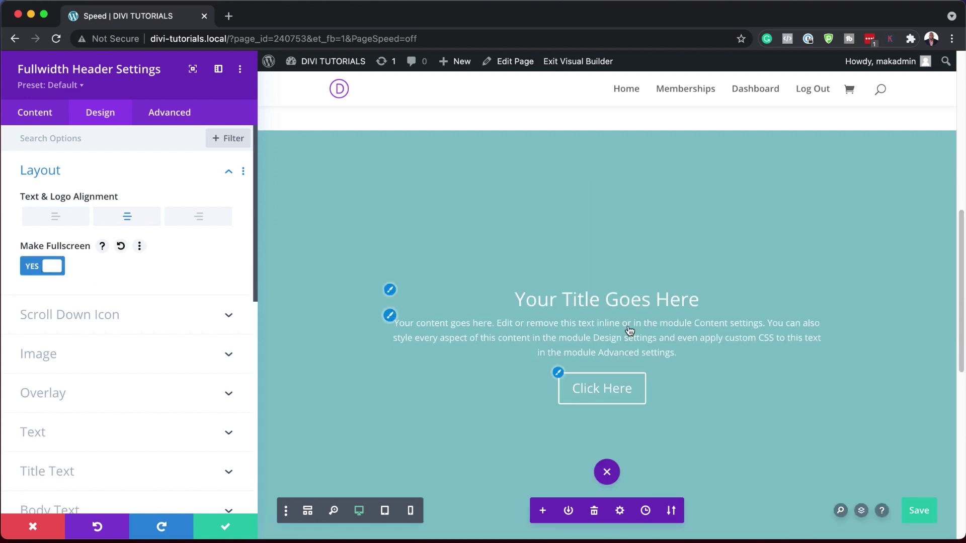
scroll(679, 353, down, 5)
scroll(679, 352, up, 5)
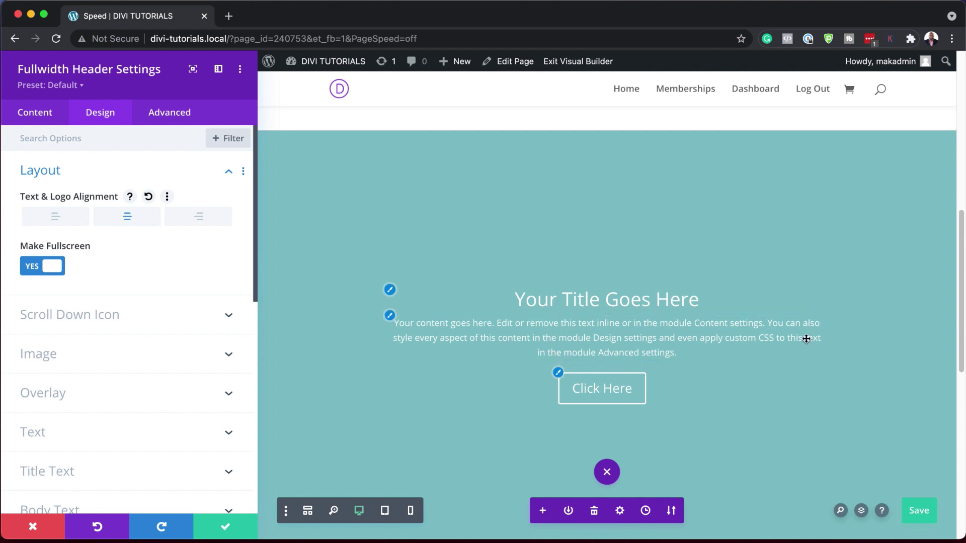
click(57, 216)
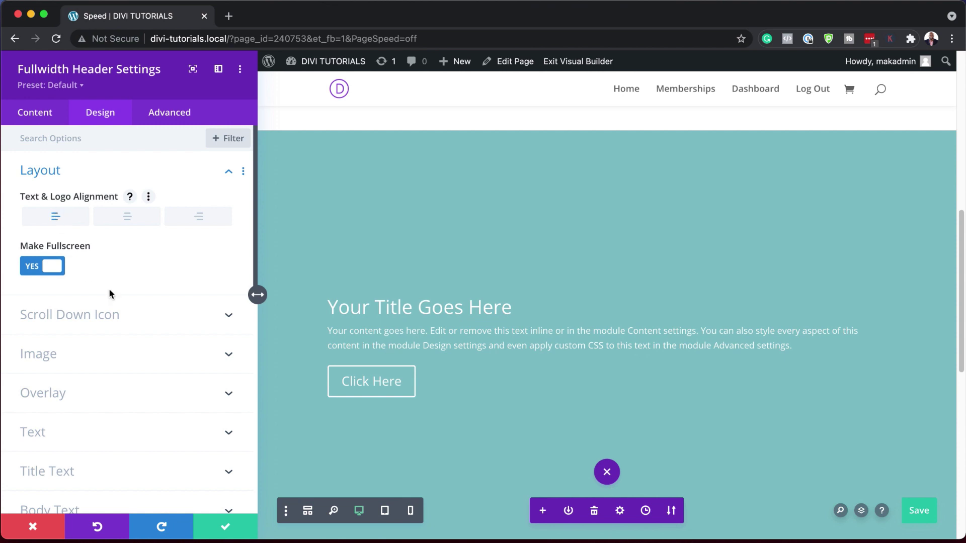
Set dog-breeder_59 as the Fullwidth Header image and save the page
click(39, 120)
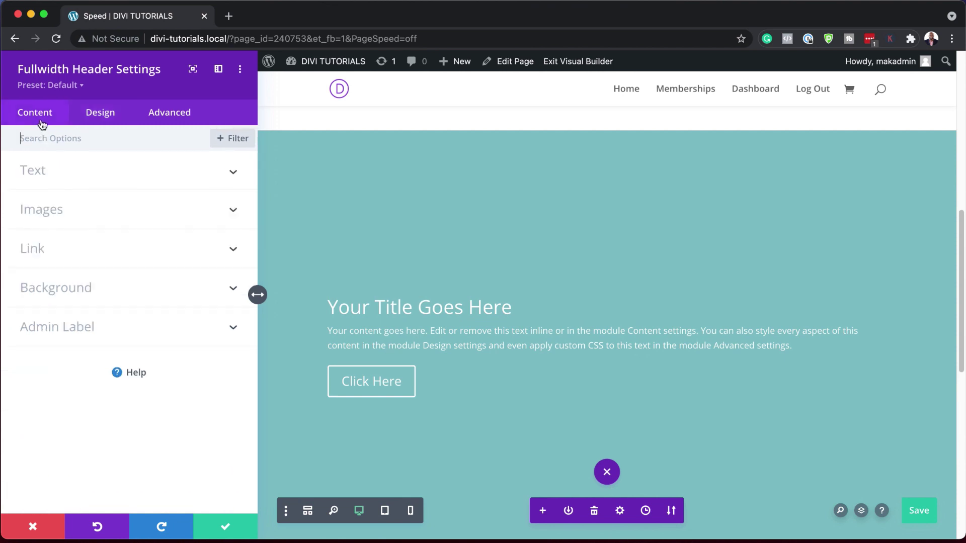
click(74, 215)
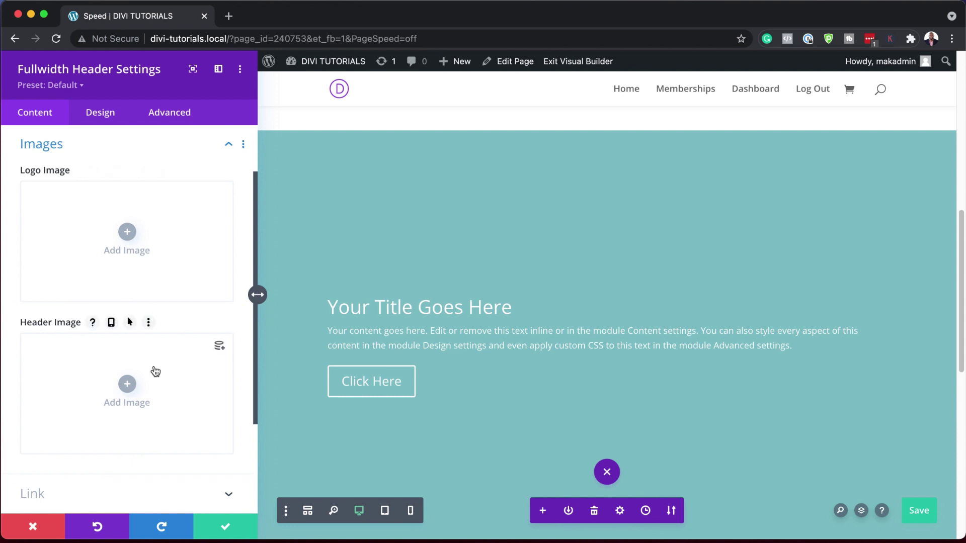
click(128, 385)
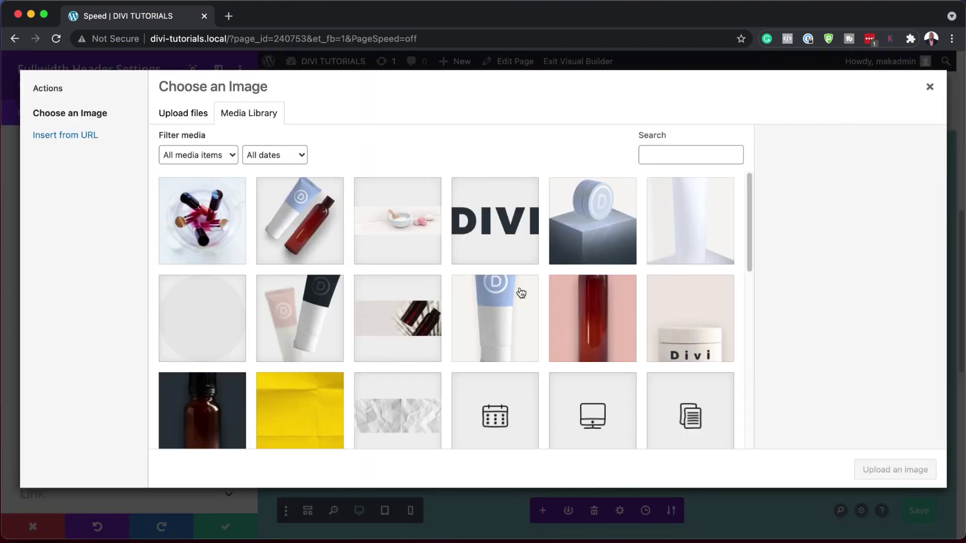
scroll(441, 354, down, 5)
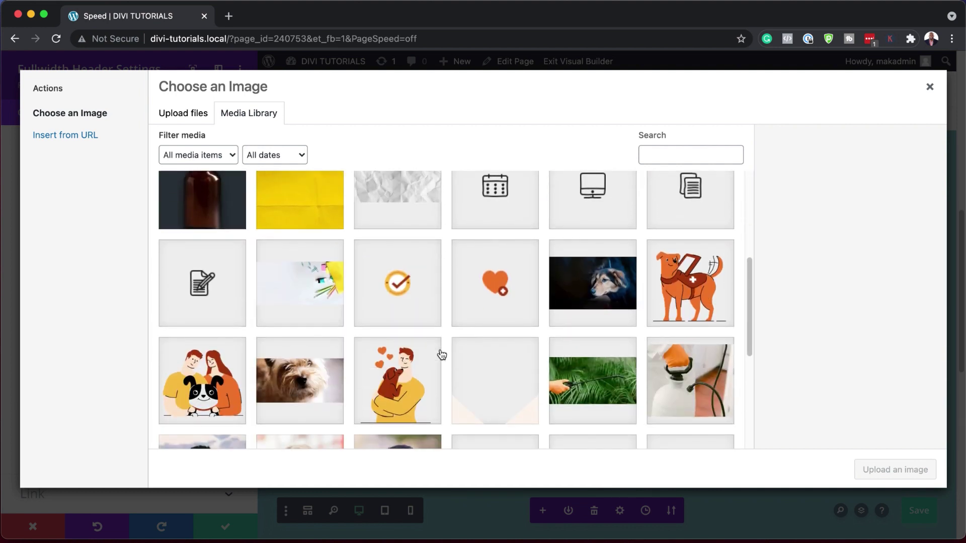
click(597, 286)
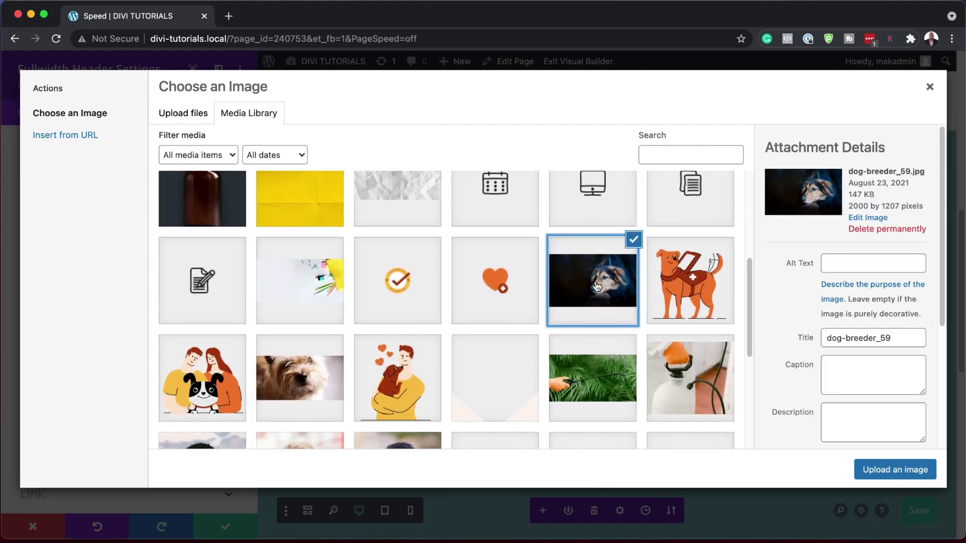
click(909, 469)
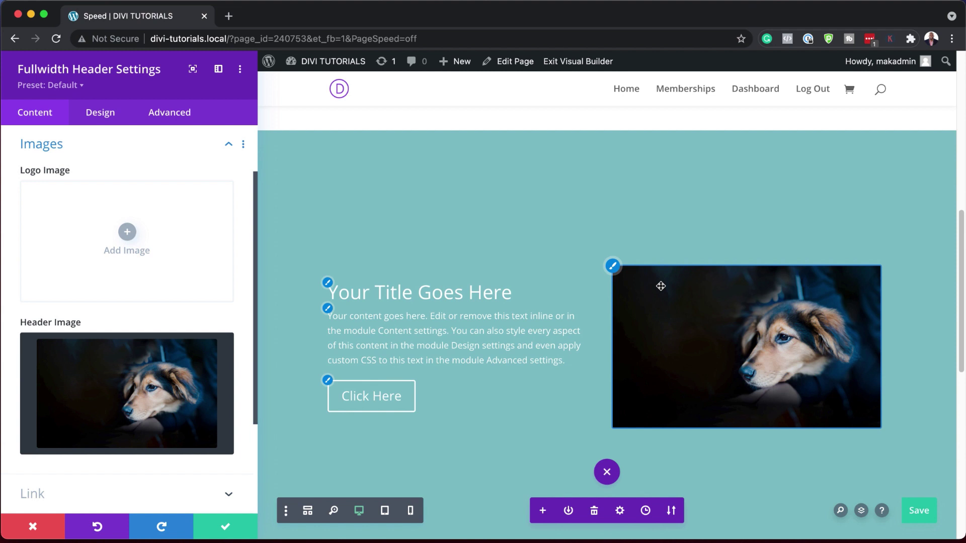
key(super+s)
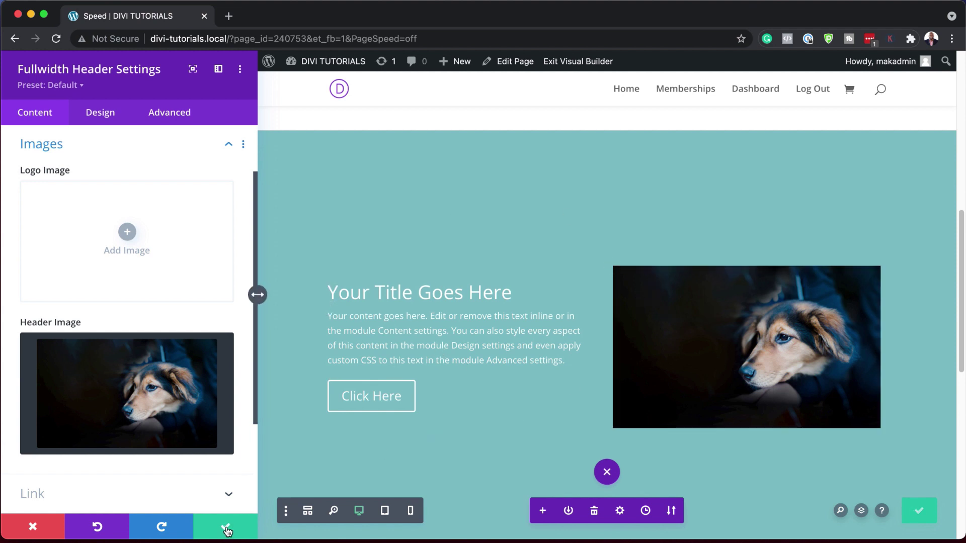
Give the header section a dark navy #02344f background and close its settings
mouse_move(193, 363)
scroll(150, 435, down, 5)
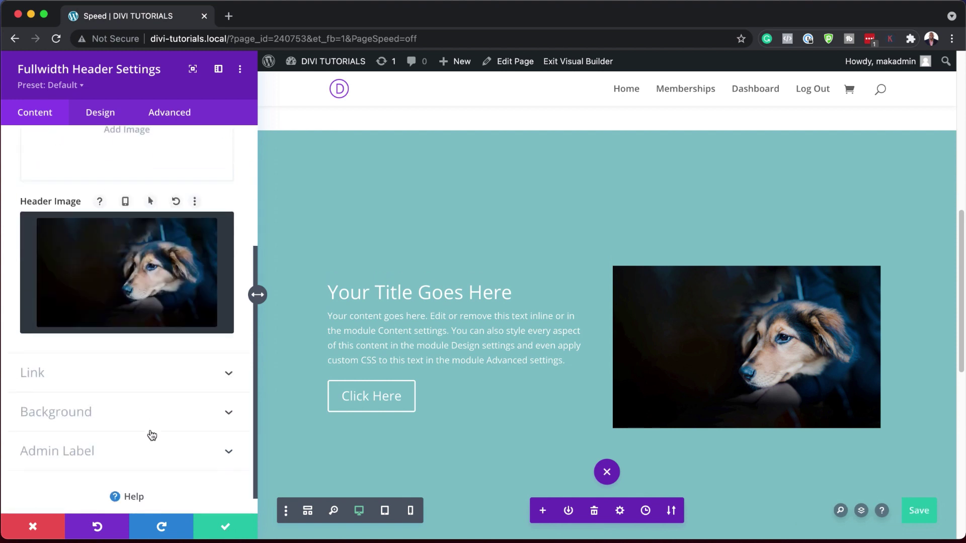
click(78, 399)
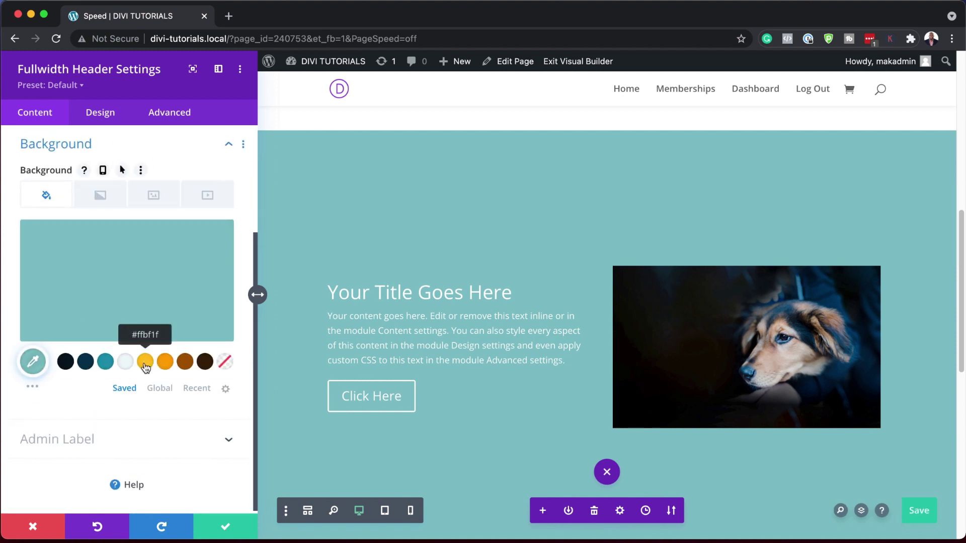
click(126, 364)
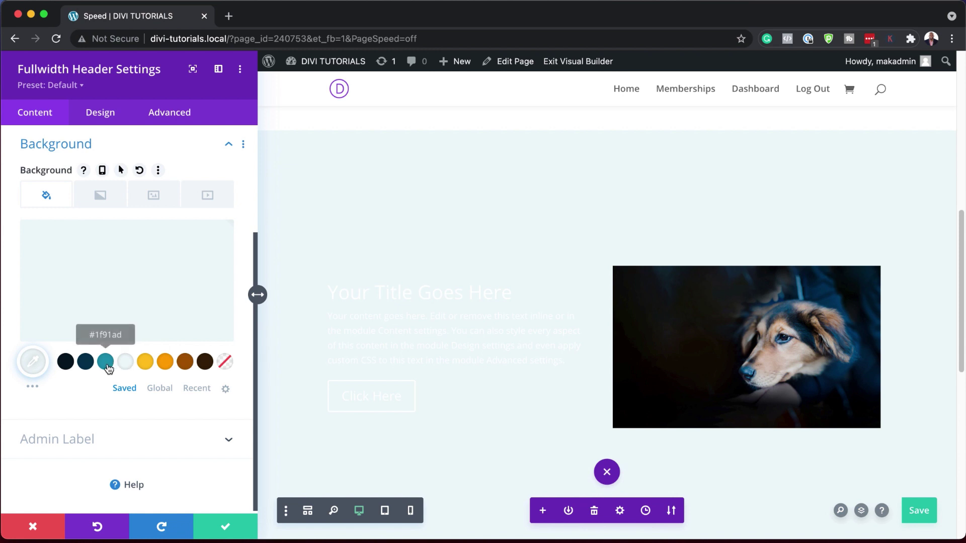
click(105, 362)
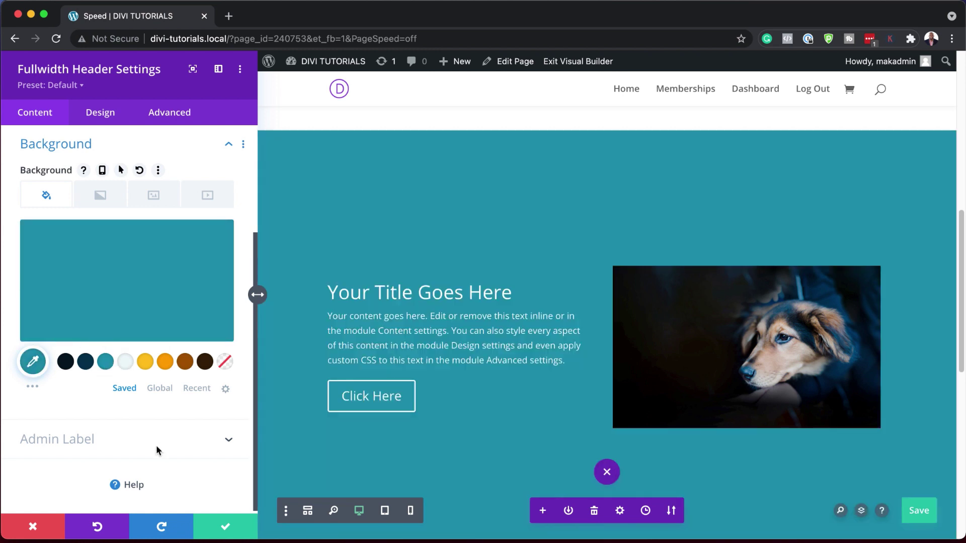
click(87, 365)
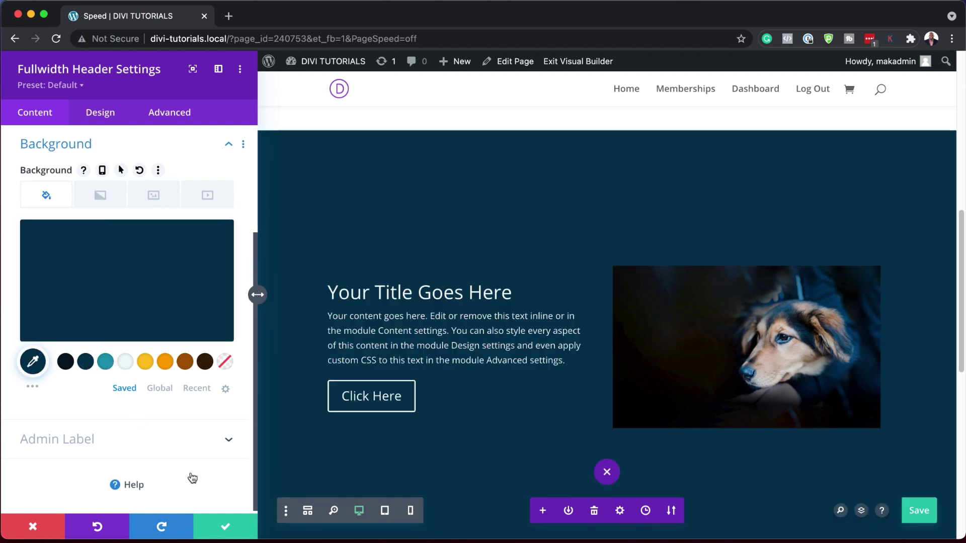
click(222, 525)
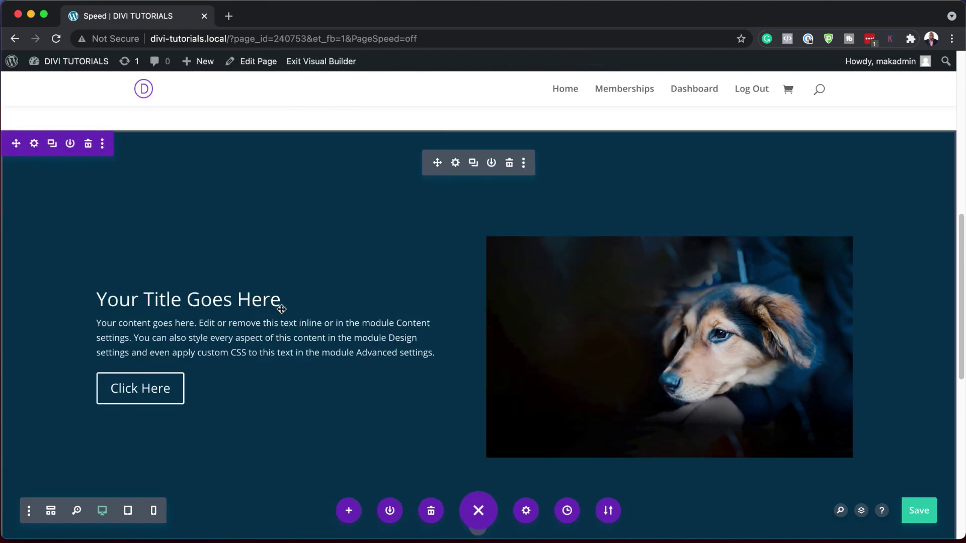
scroll(468, 412, down, 5)
scroll(468, 414, up, 7)
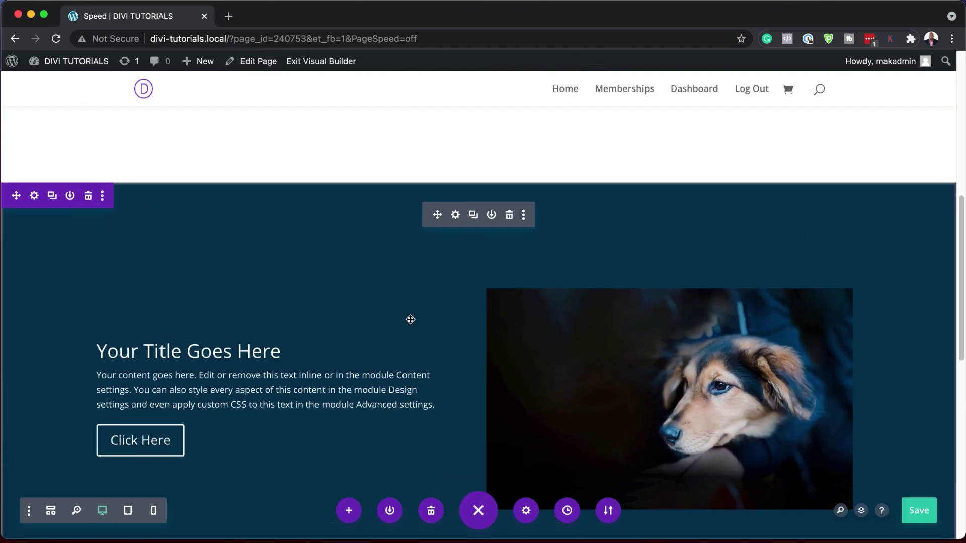
scroll(410, 399, down, 3)
scroll(410, 401, up, 3)
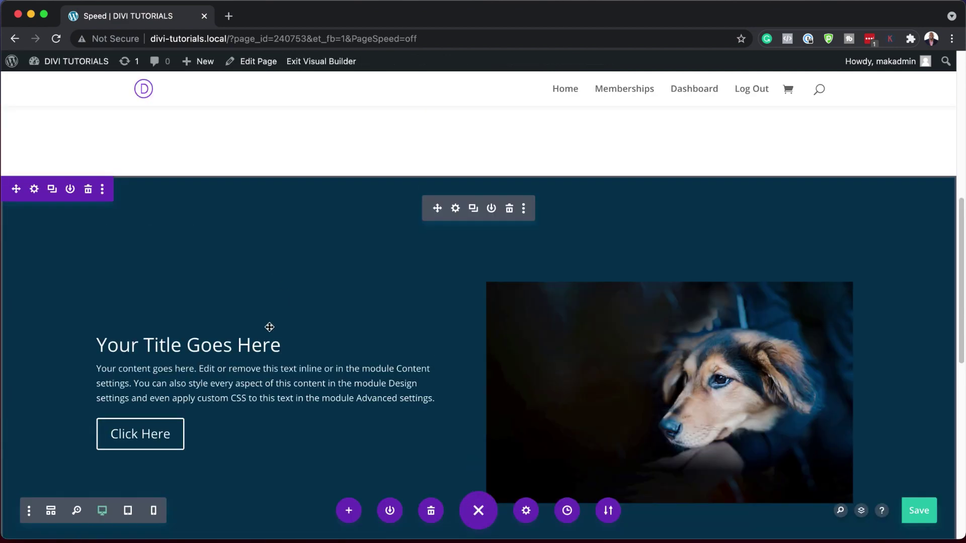
scroll(266, 328, down, 2)
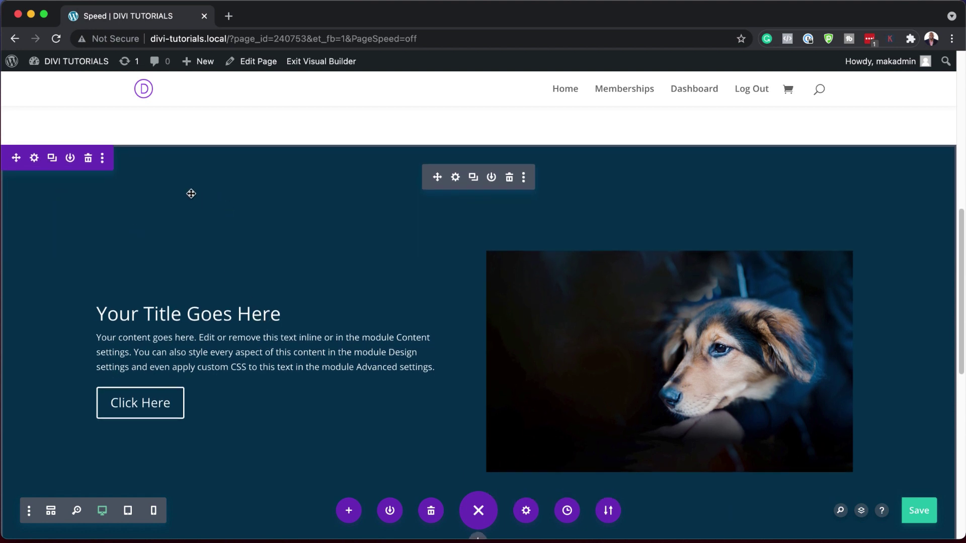
scroll(164, 251, down, 1)
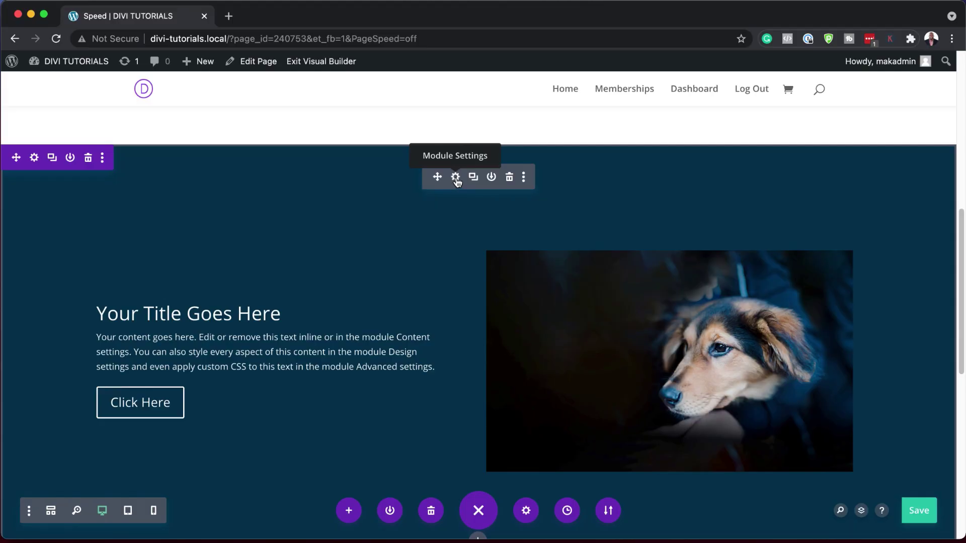
click(455, 177)
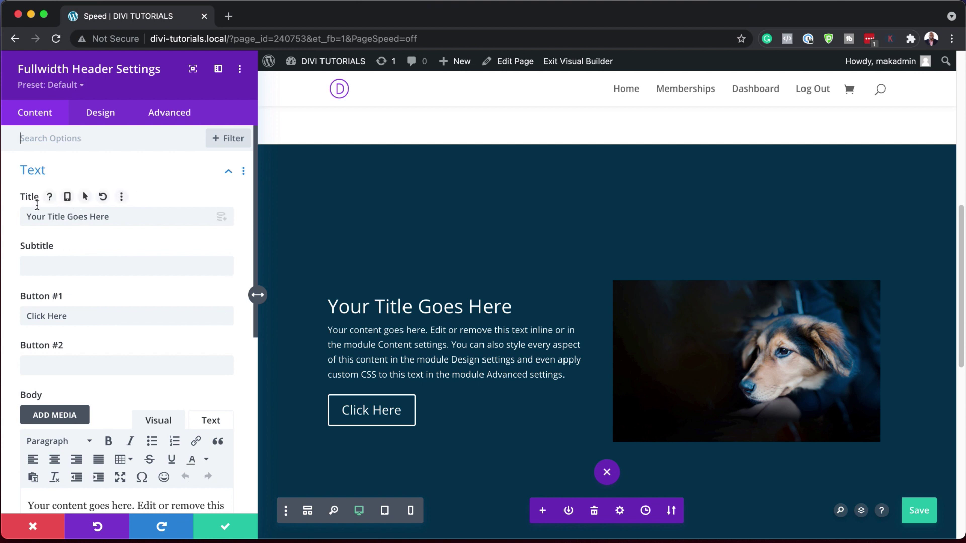
click(69, 198)
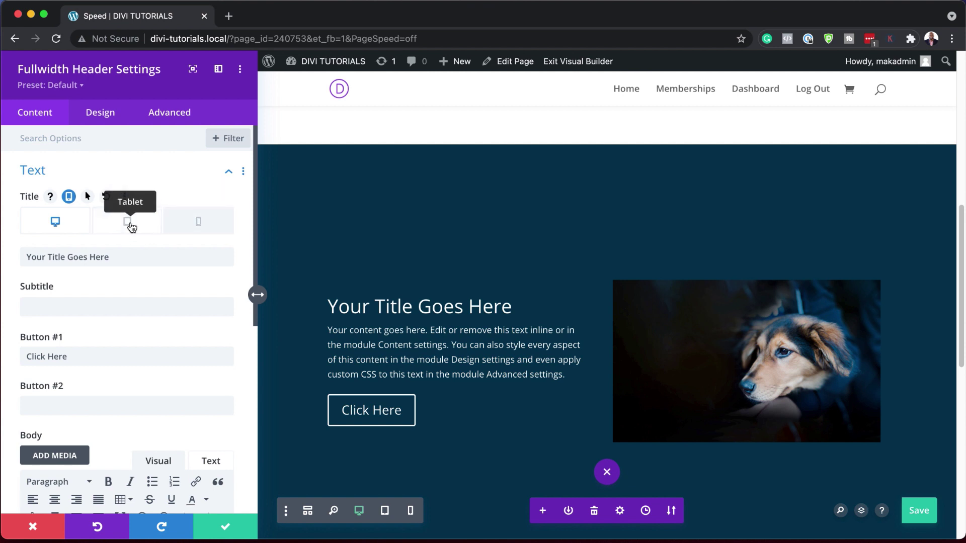
click(130, 226)
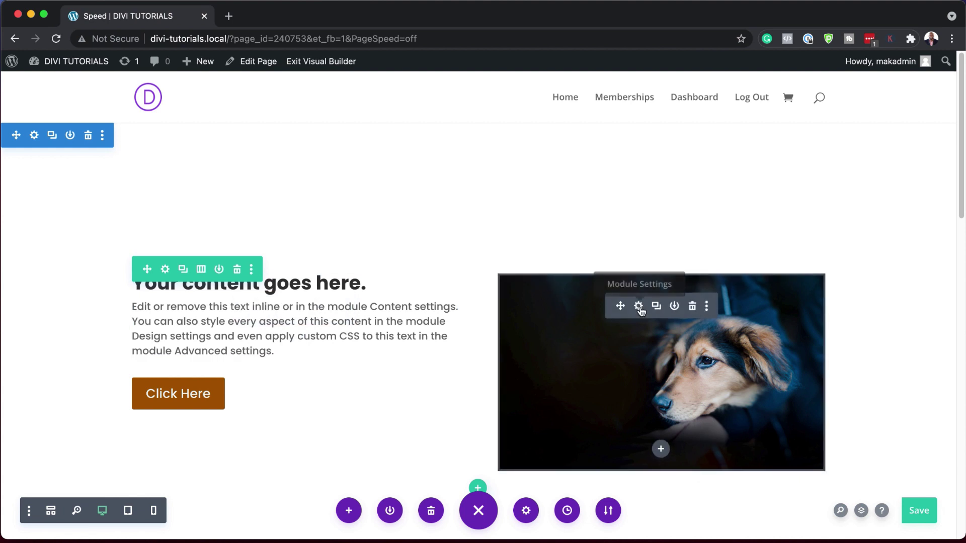
Open the Image module settings and preview tablet width before returning to desktop
click(638, 307)
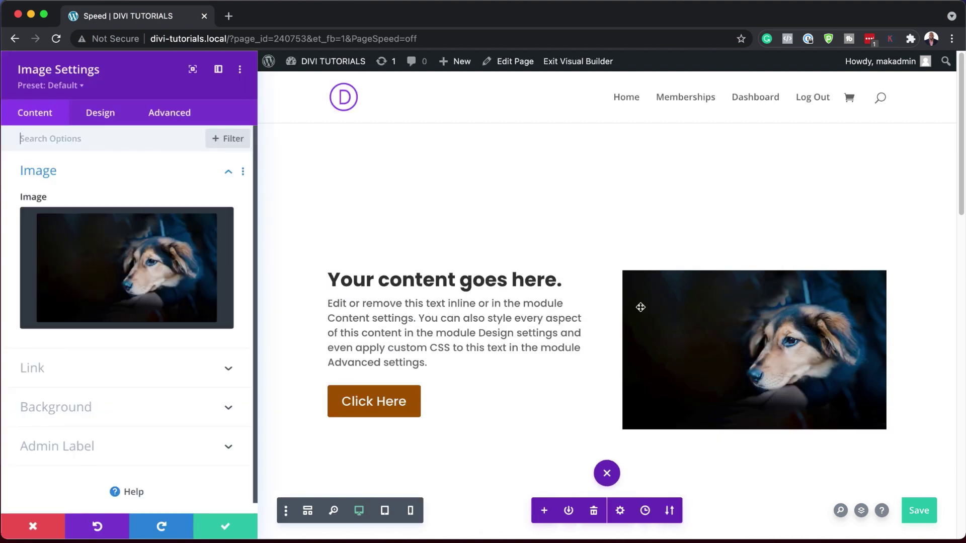
click(385, 511)
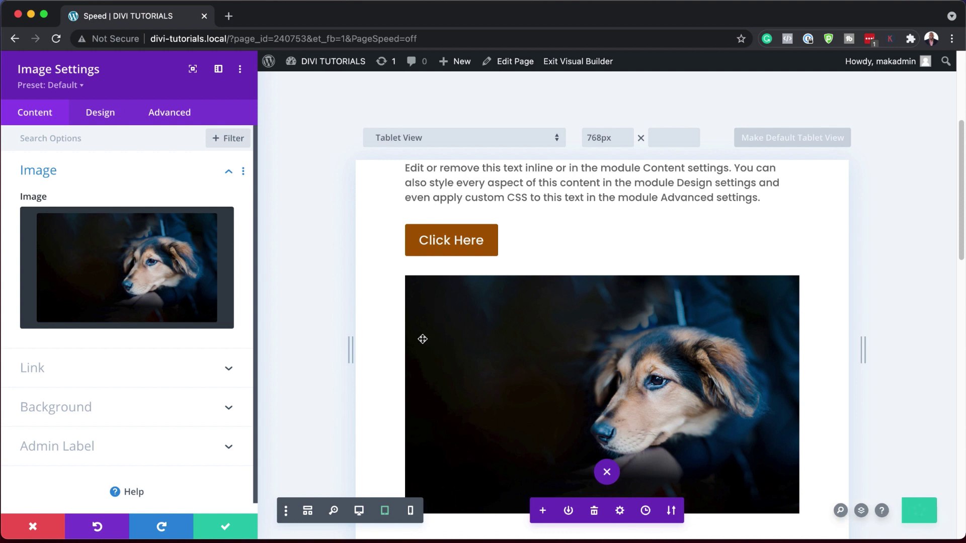
key(ctrl+shift+d)
Enable per-device images for the Image field and view the Tablet and Phone versions
mouse_move(110, 203)
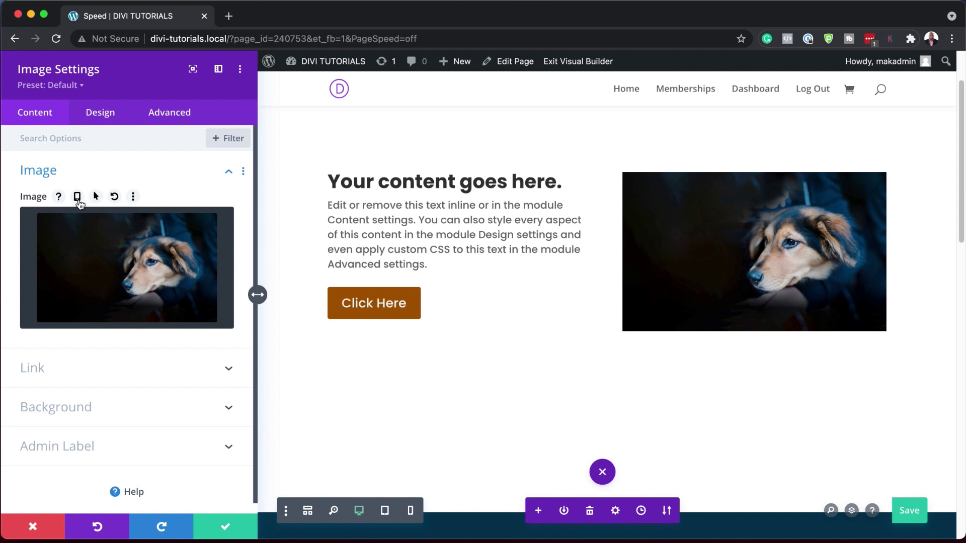
click(78, 199)
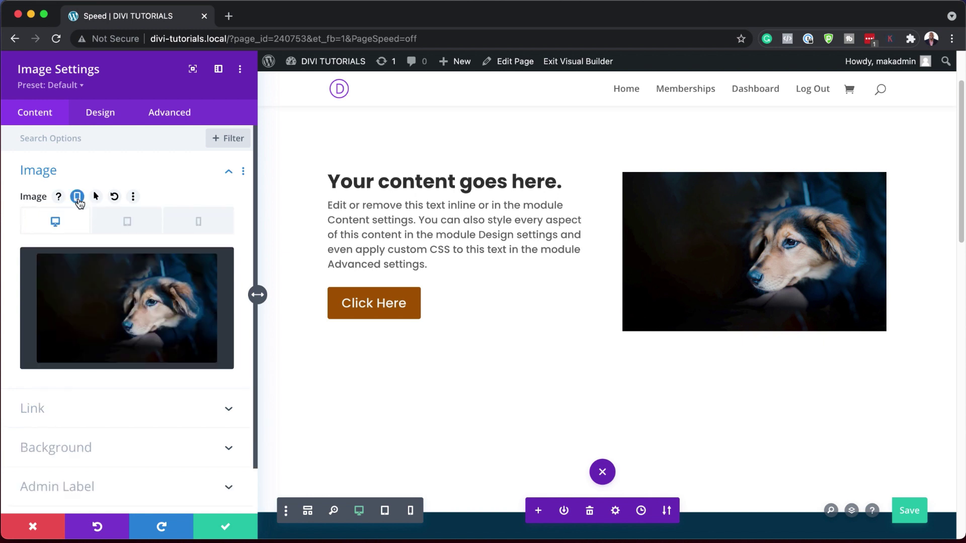
click(130, 227)
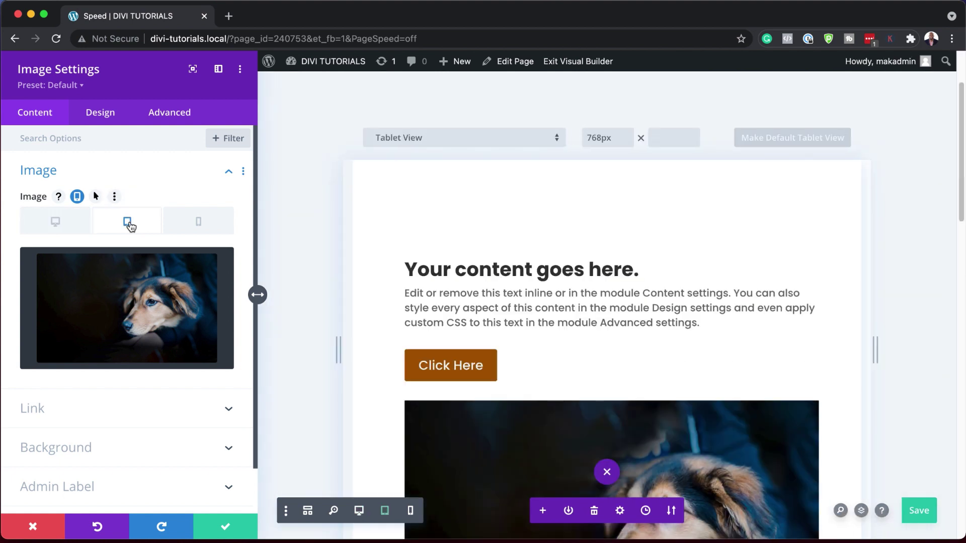
mouse_move(191, 279)
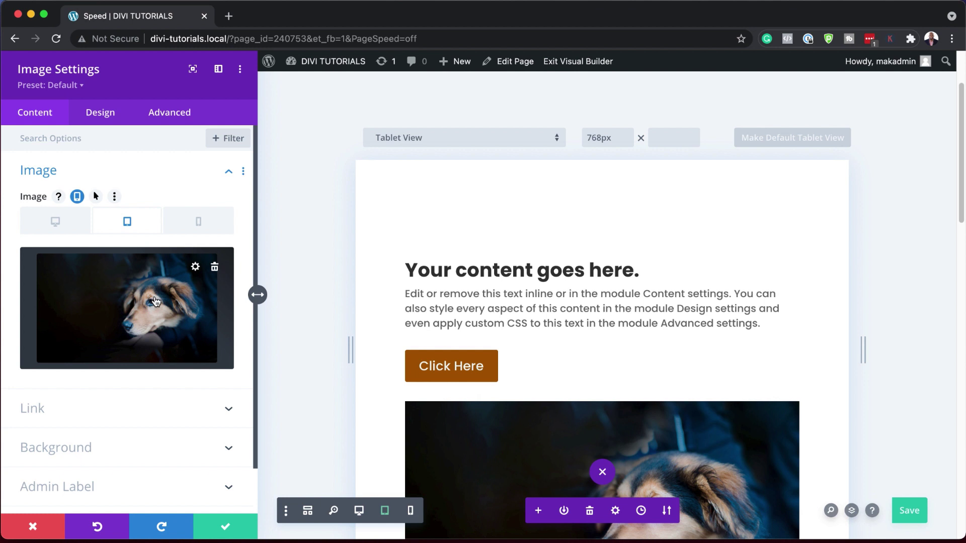
click(199, 221)
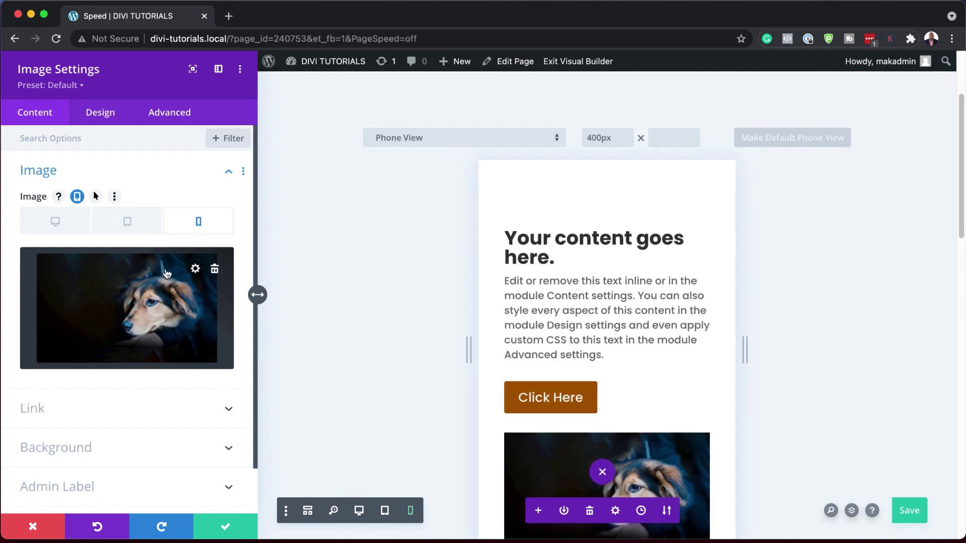
Replace the phone image with the dog-breeder_10 terrier photo
click(215, 269)
click(127, 297)
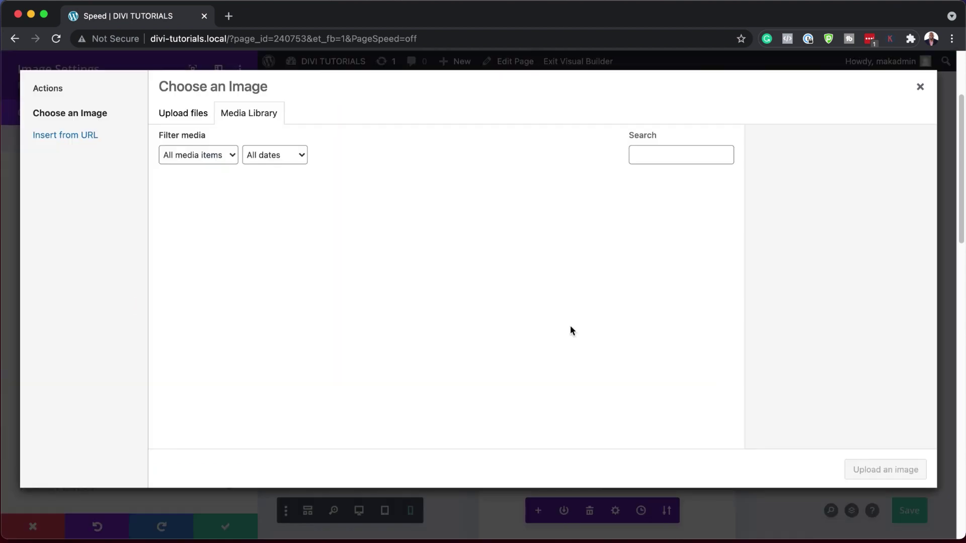
scroll(658, 365, down, 5)
scroll(659, 361, down, 1)
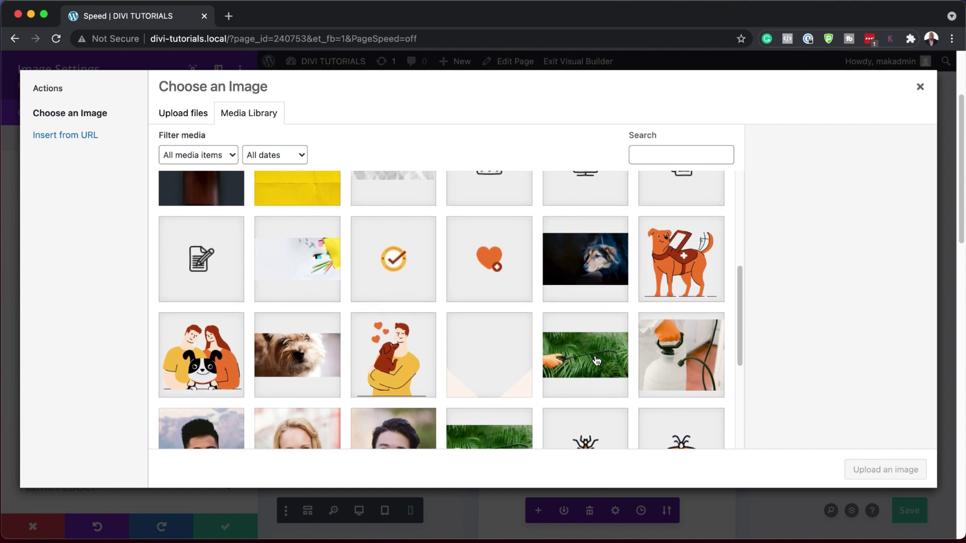
scroll(326, 347, down, 1)
click(285, 323)
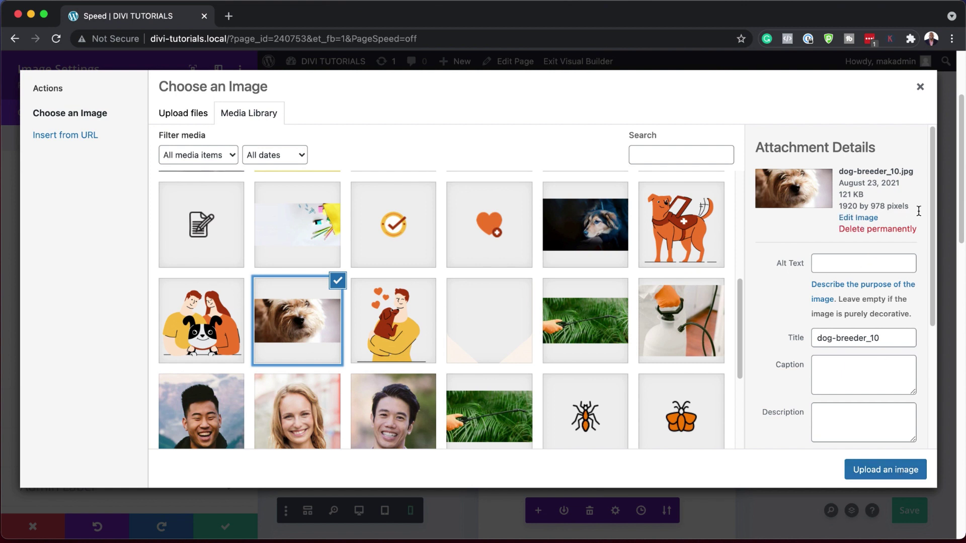
click(873, 474)
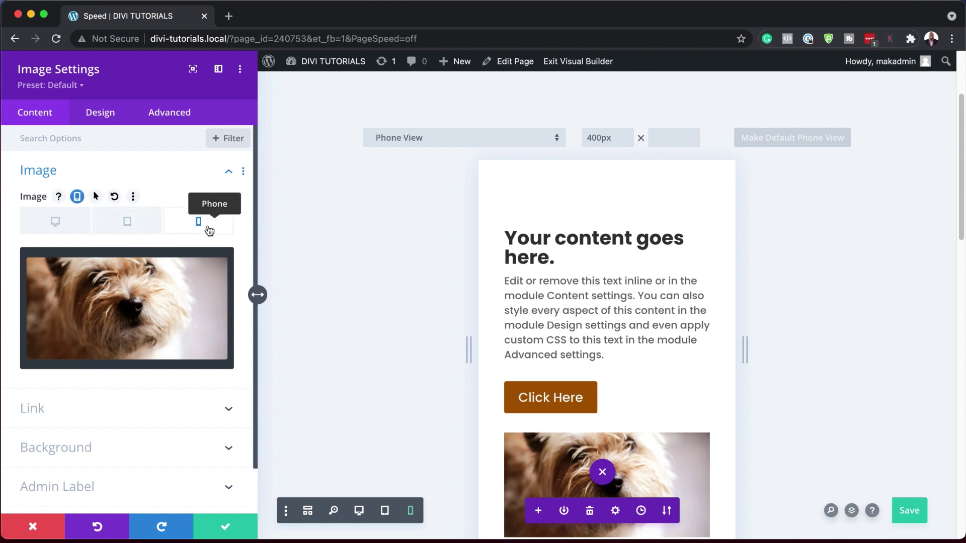
Confirm desktop keeps the dark dog photo, then save and close the Image settings
click(56, 222)
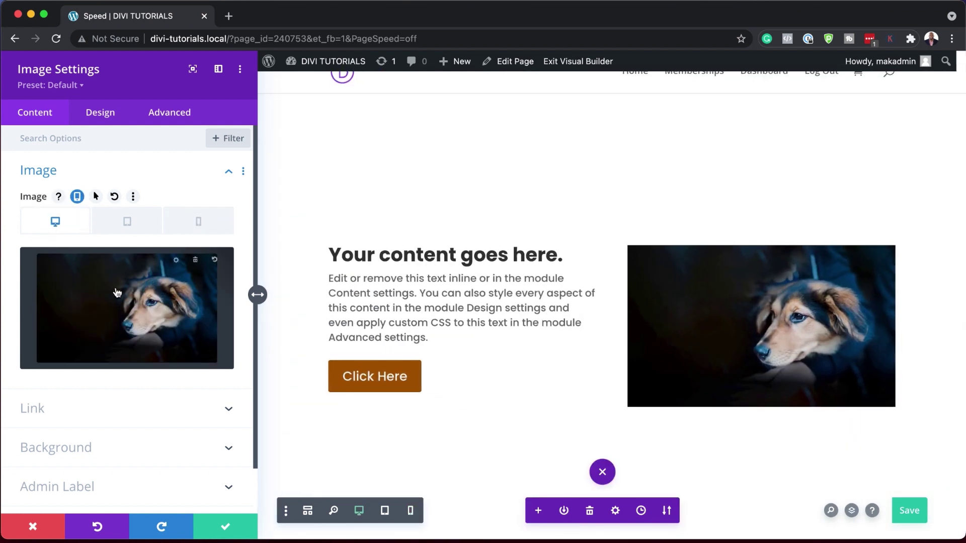
click(198, 226)
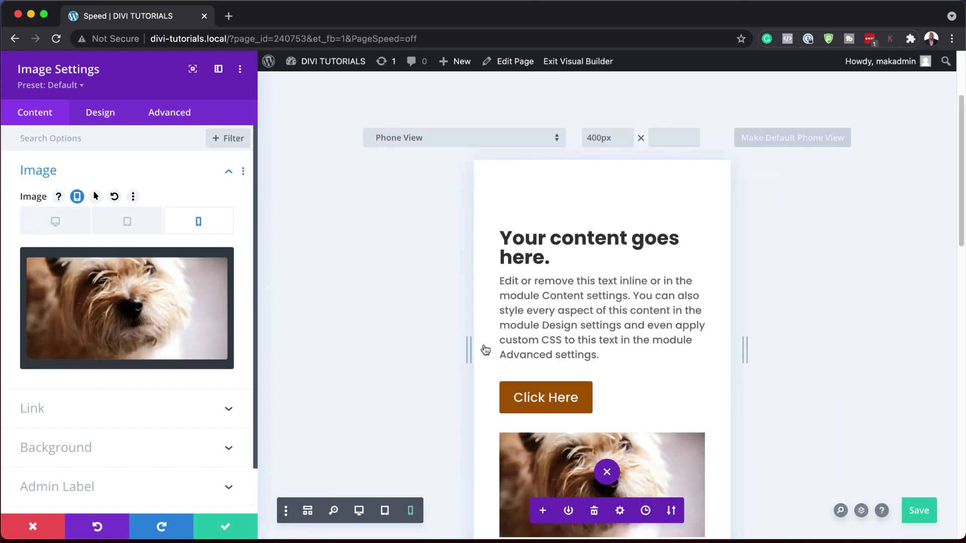
scroll(576, 446, down, 2)
scroll(576, 446, down, 2)
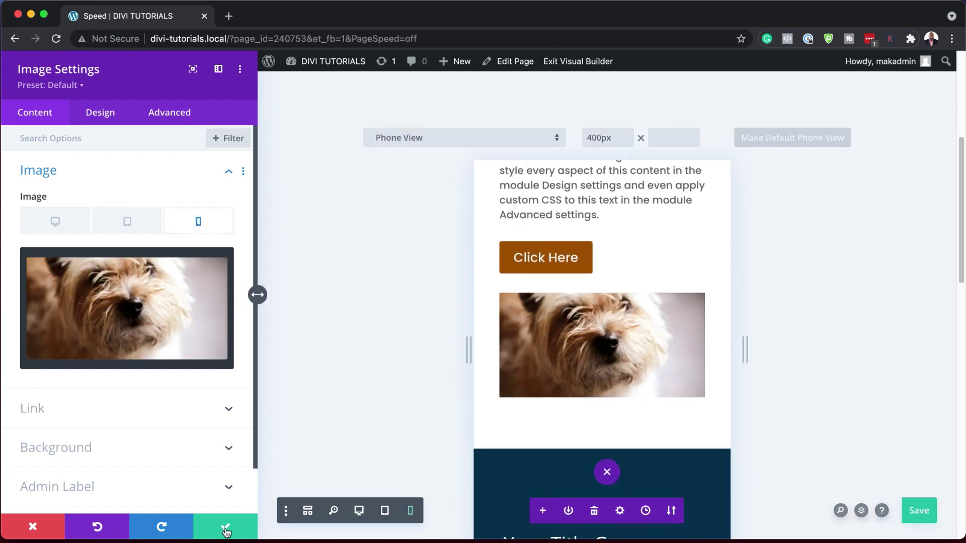
click(226, 528)
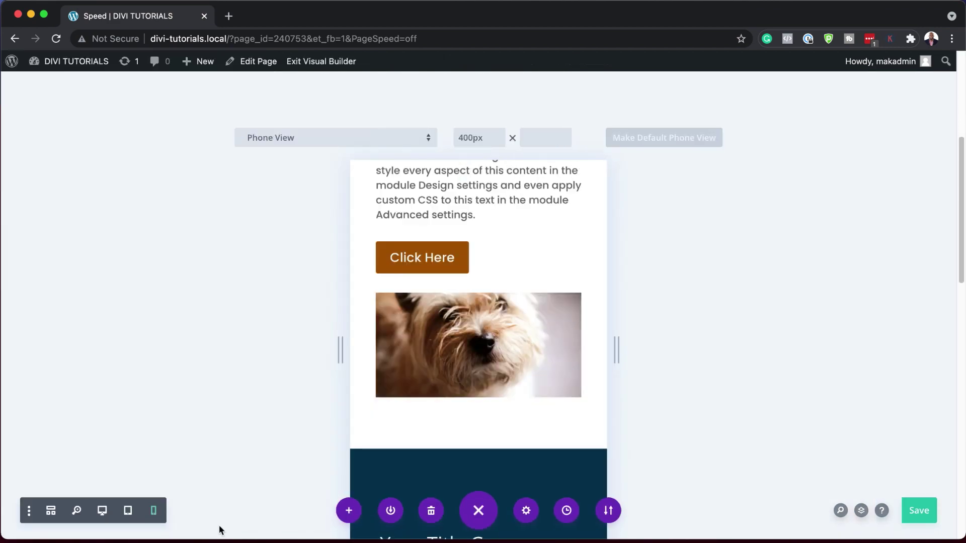
click(102, 511)
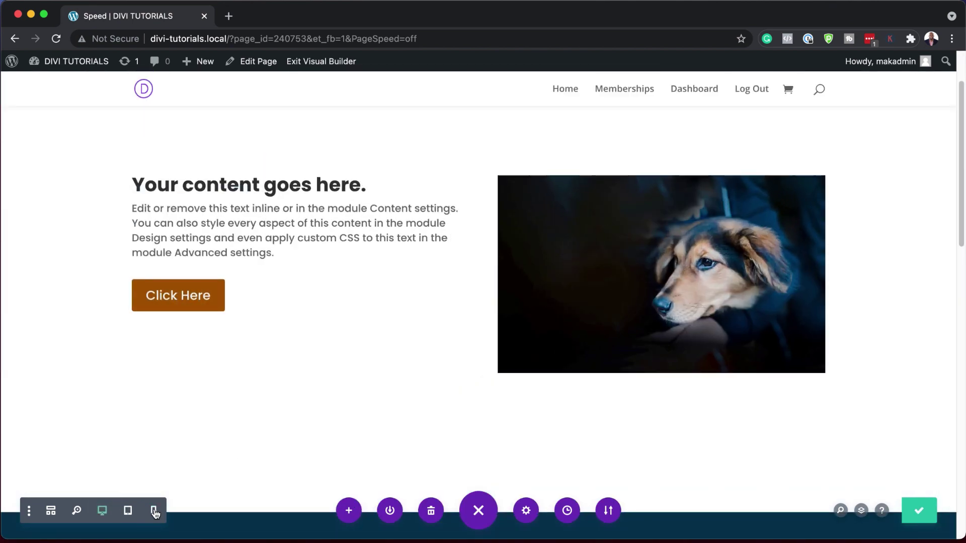
click(154, 511)
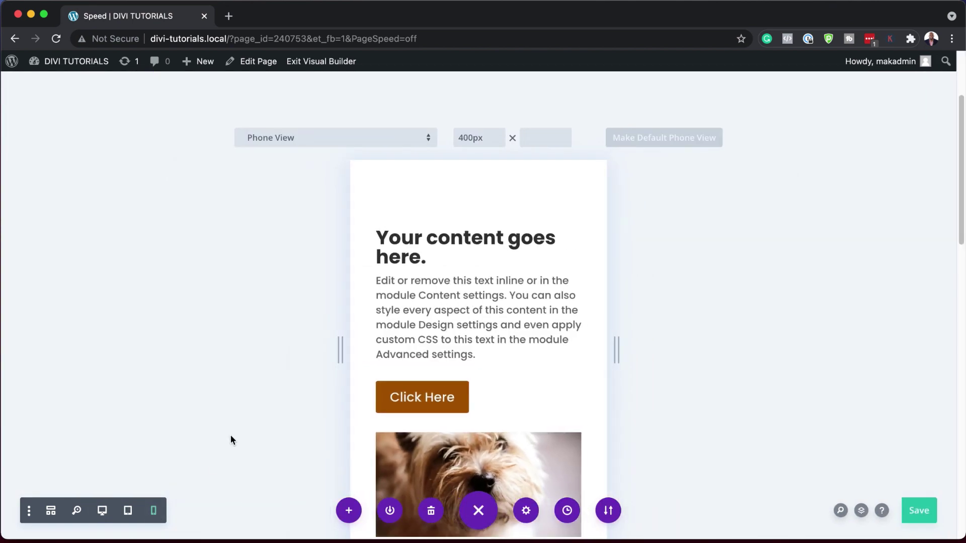
scroll(230, 434, down, 3)
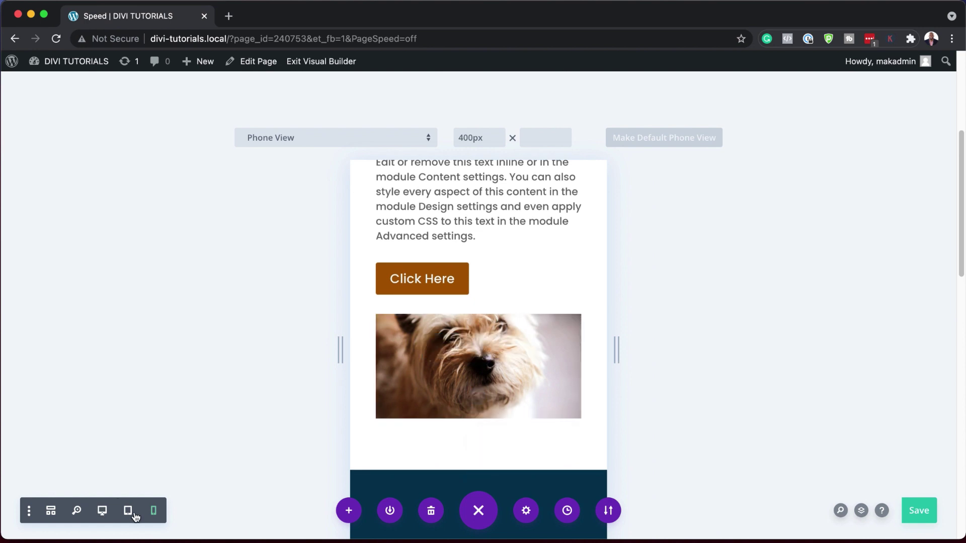
click(103, 511)
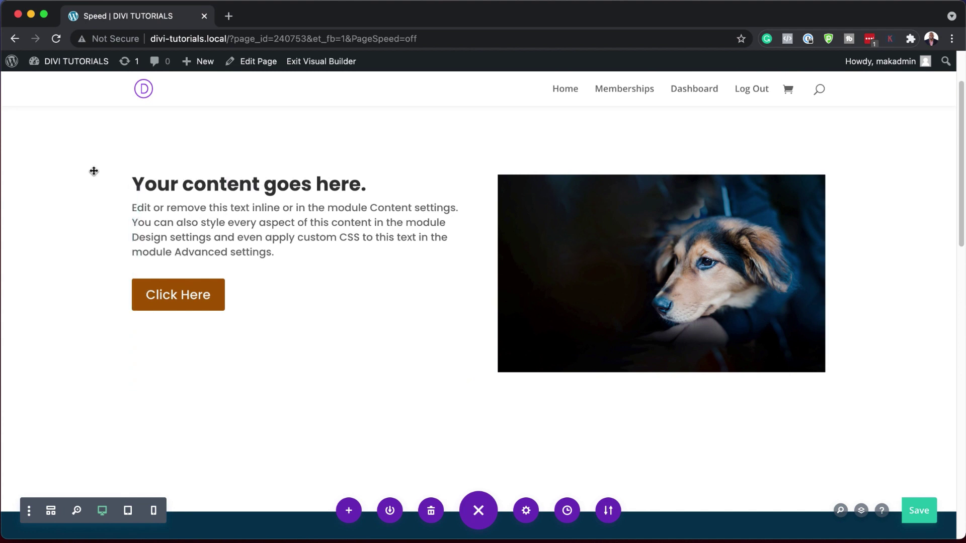
scroll(94, 273, up, 1)
scroll(93, 273, up, 2)
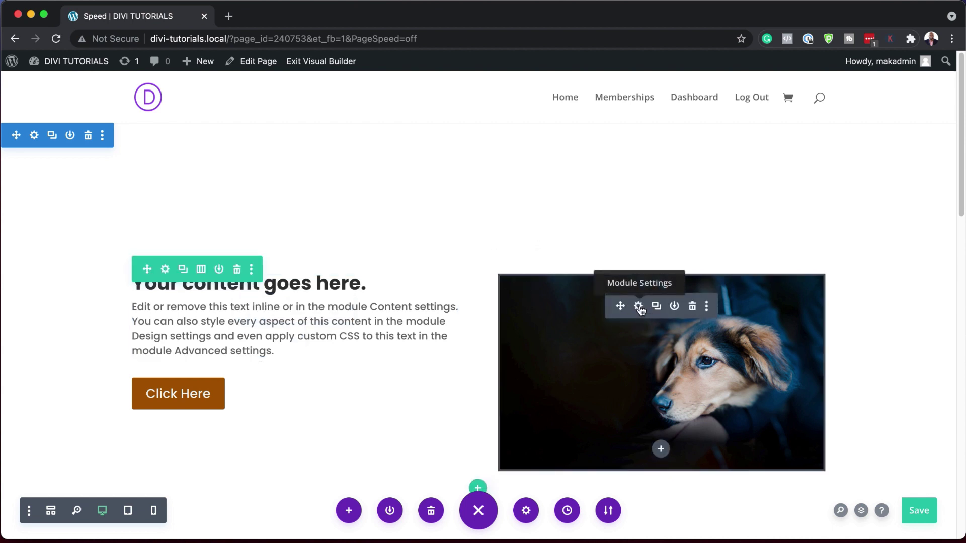
Set the dog image's visibility to disabled on phone and tablet, leaving desktop visible
click(639, 308)
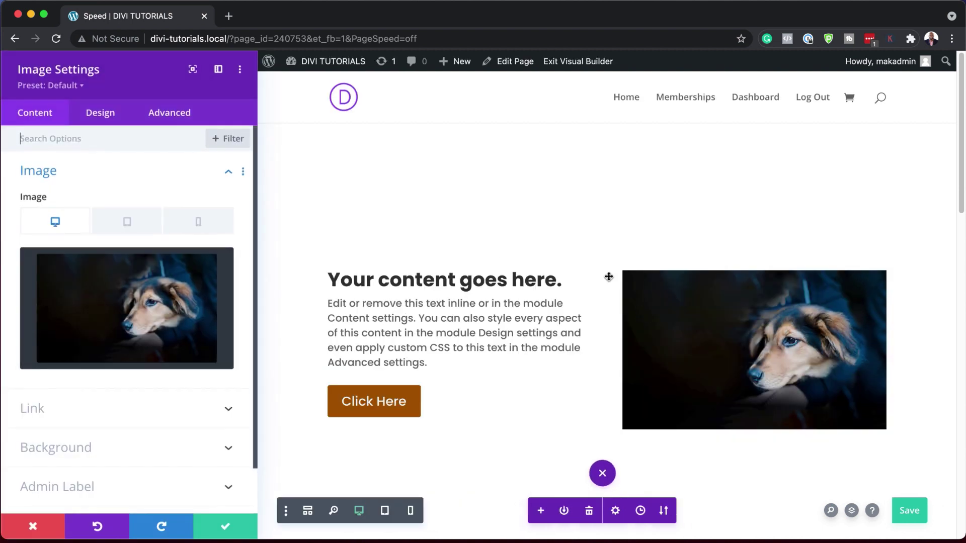
click(184, 115)
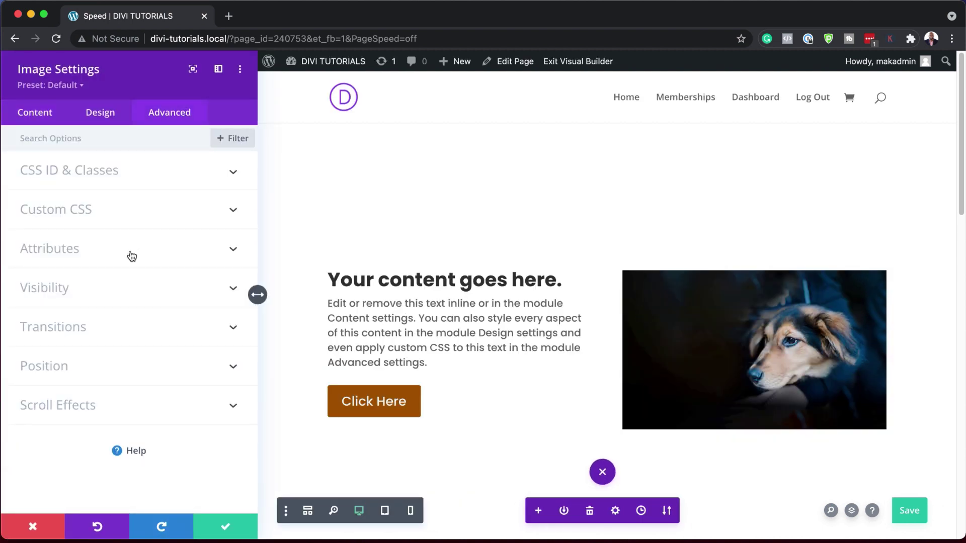
click(69, 292)
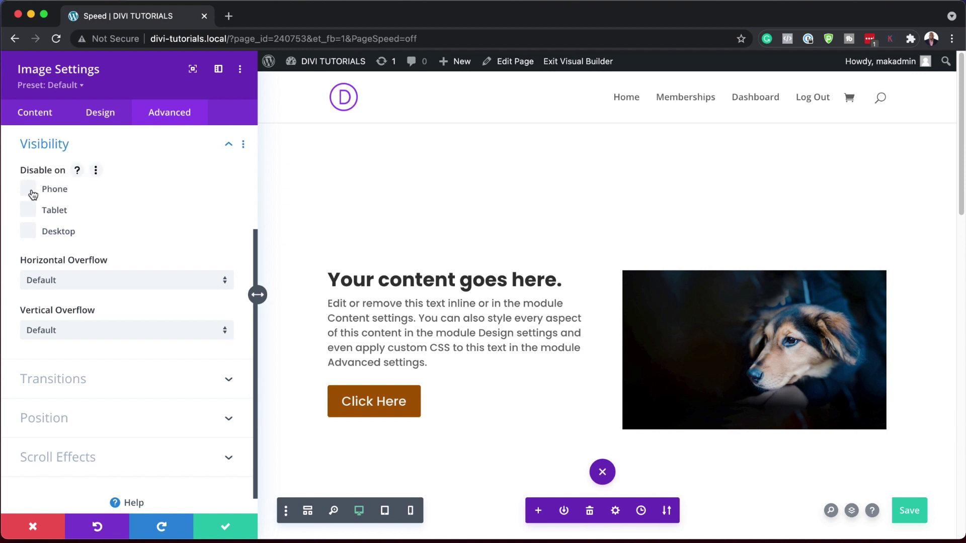
click(30, 234)
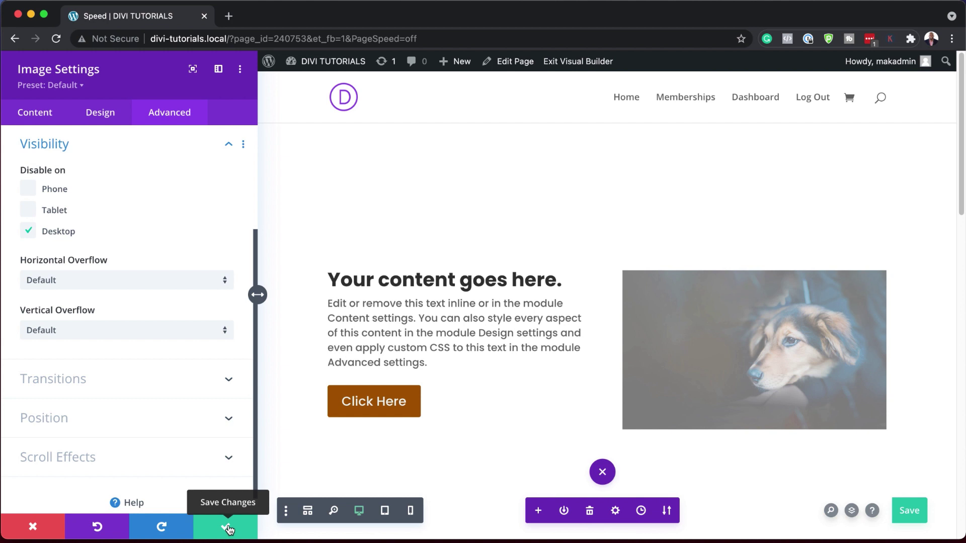
click(28, 231)
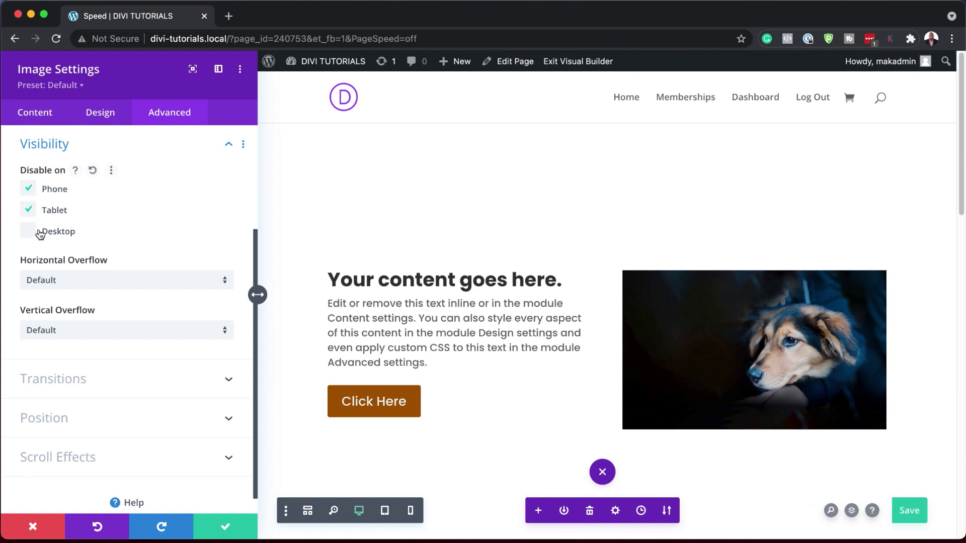
Save the image settings and preview the page at tablet width
click(221, 526)
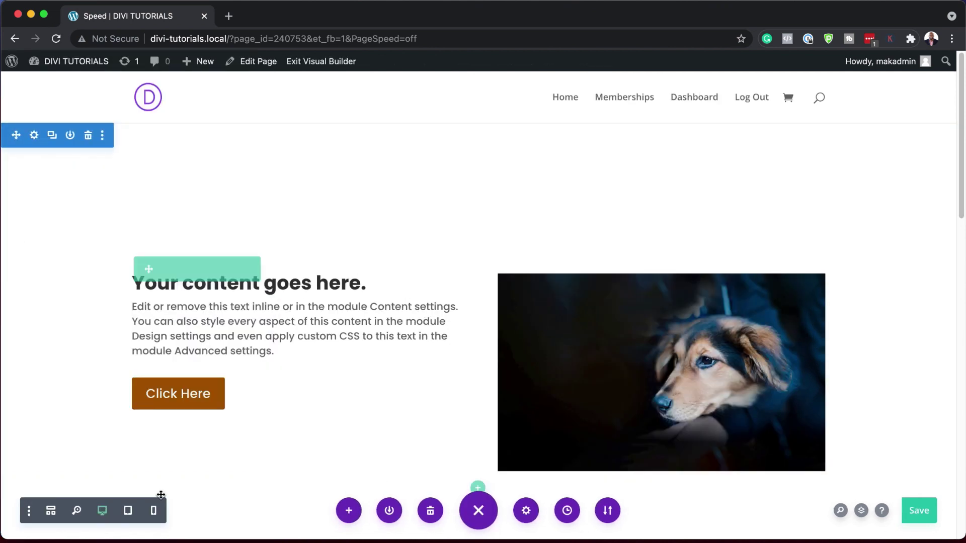
click(128, 511)
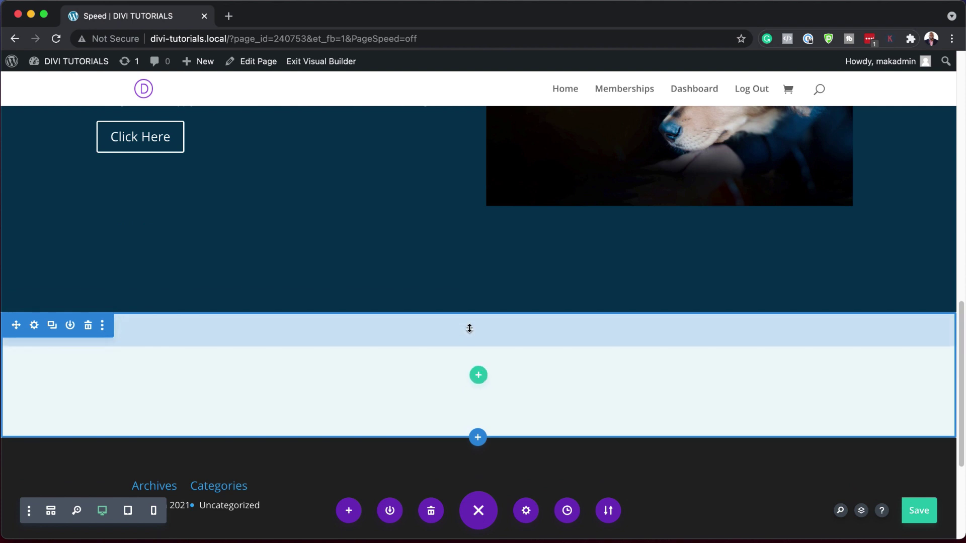
Fill the empty section with a one-column row holding a default Call To Action module
click(478, 374)
click(403, 185)
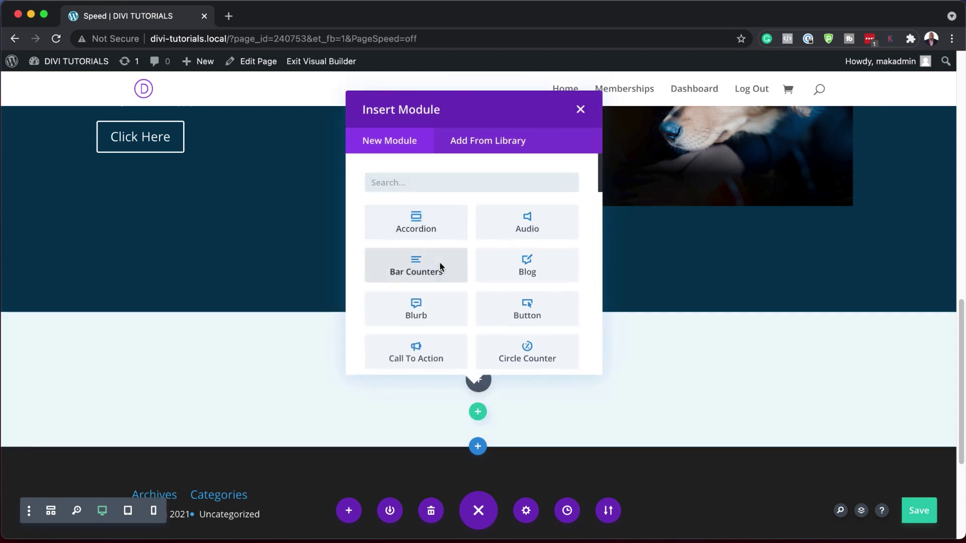
text(call)
key(Return)
click(227, 524)
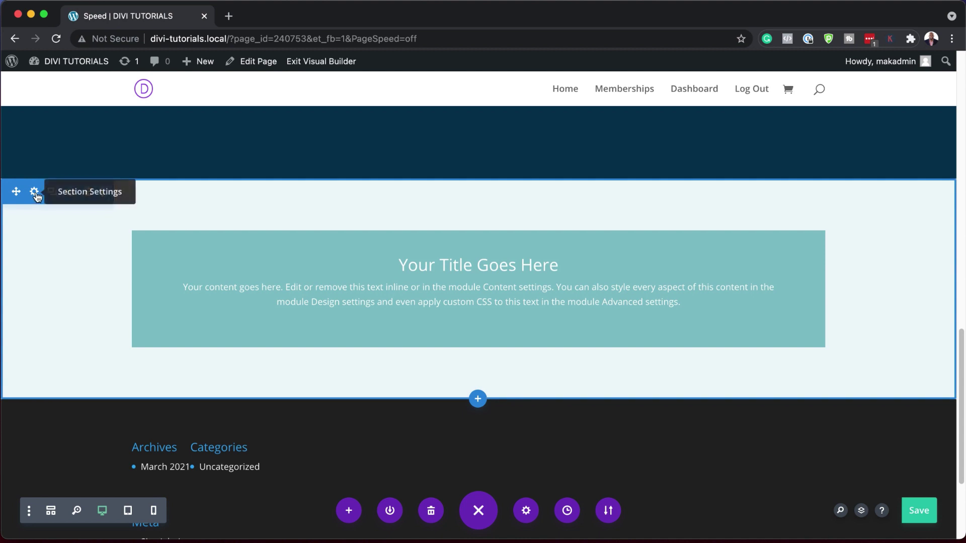
Give the new section 100px top padding, linked so the bottom padding matches
click(34, 192)
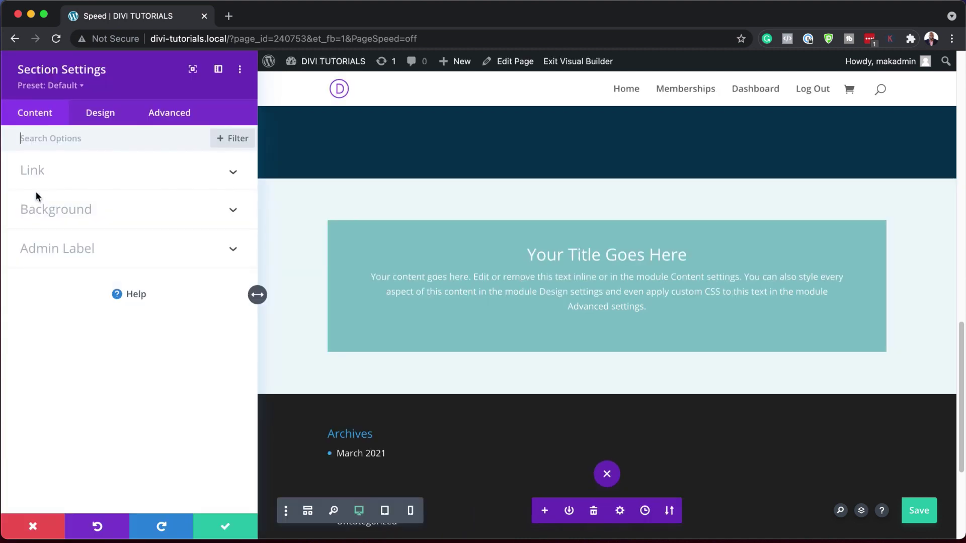
click(102, 112)
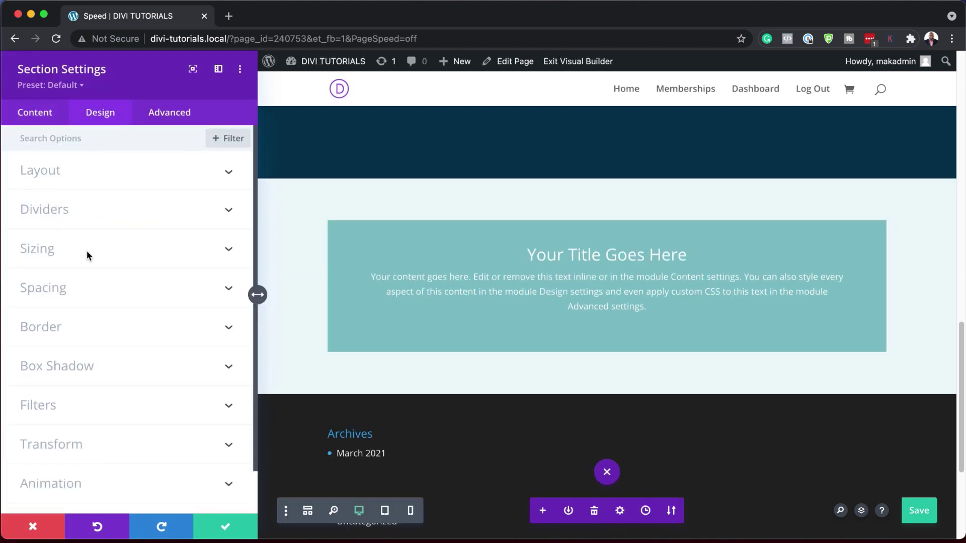
click(64, 294)
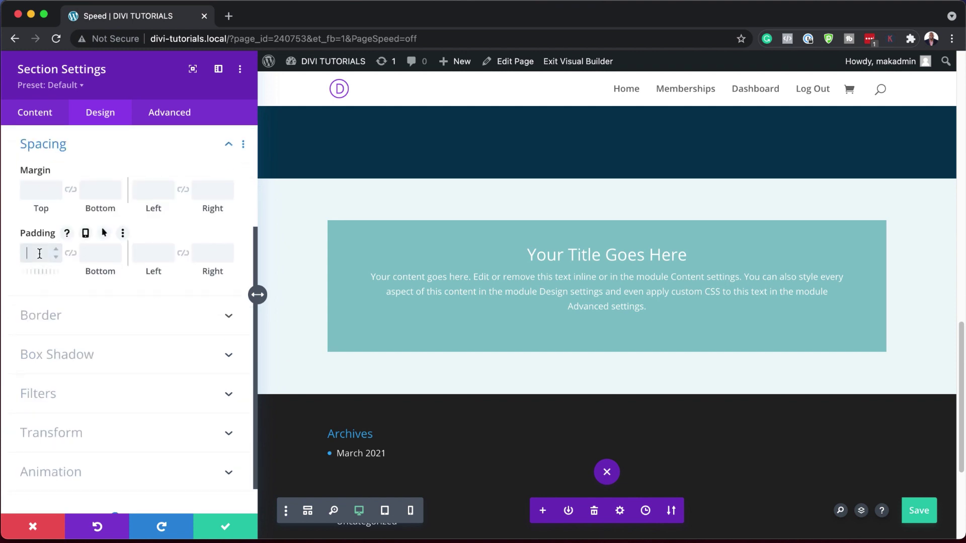
click(40, 253)
text(100)
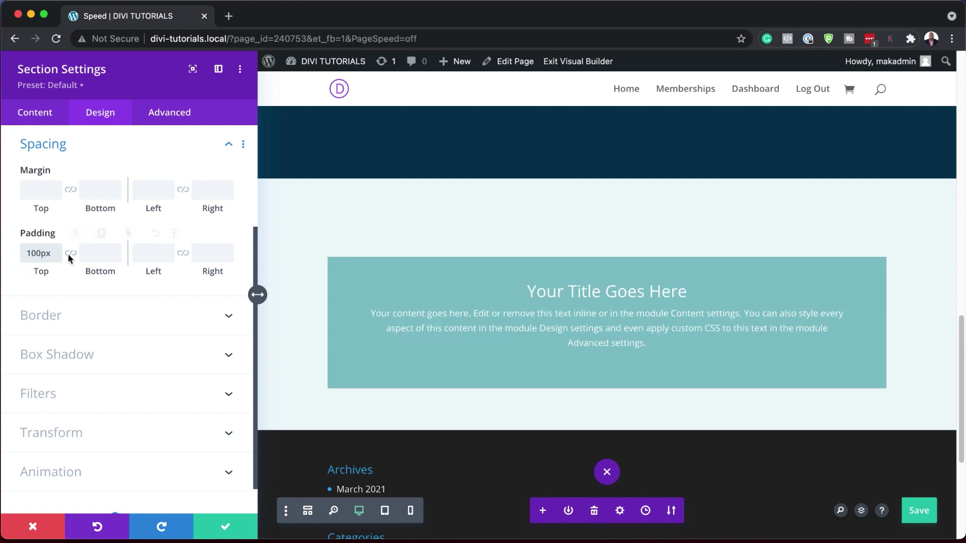
click(70, 253)
click(225, 527)
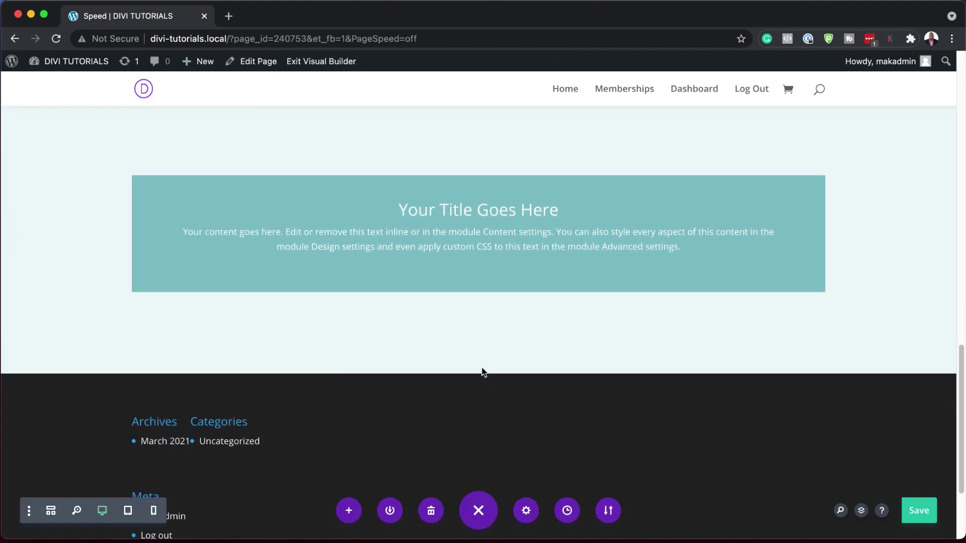
Add a second regular section with a one-column row and a default Call To Action module
click(478, 374)
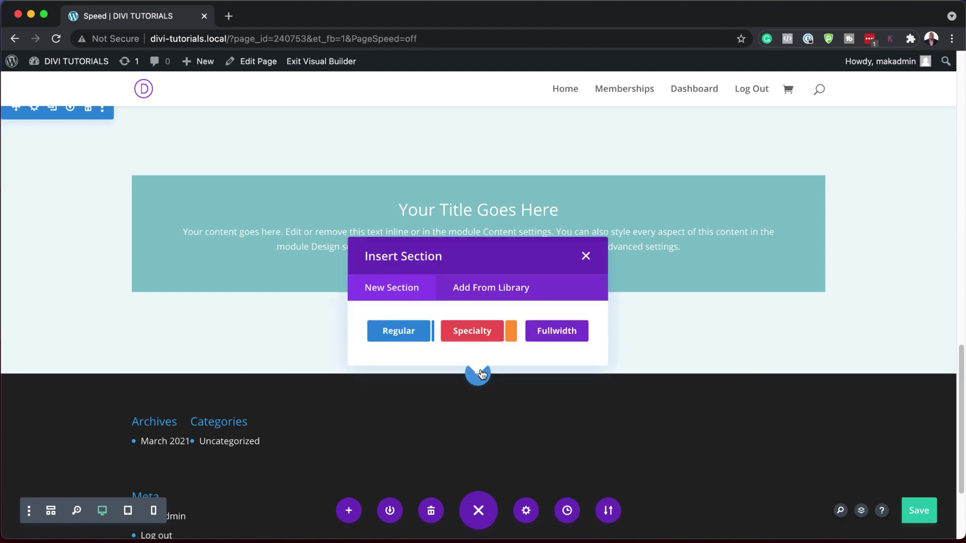
click(410, 330)
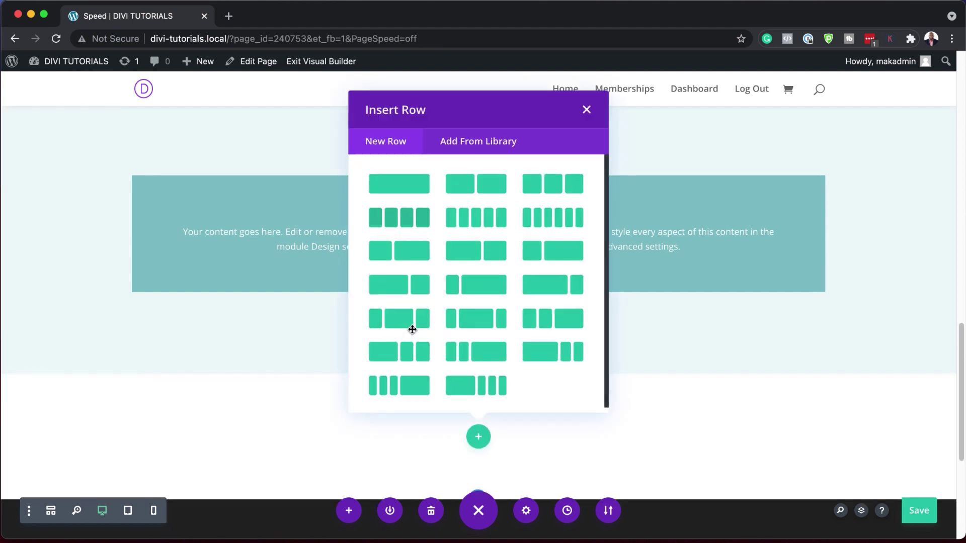
click(411, 188)
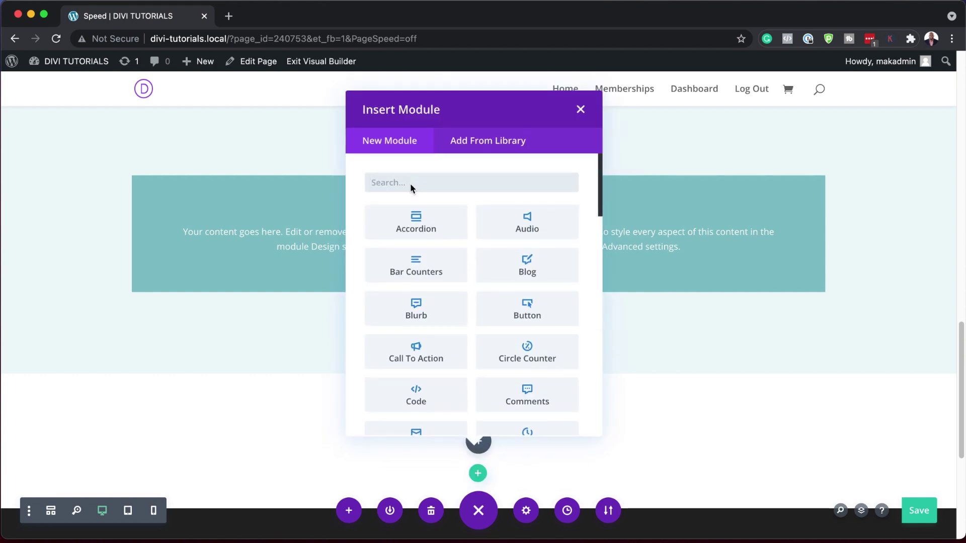
text(ca)
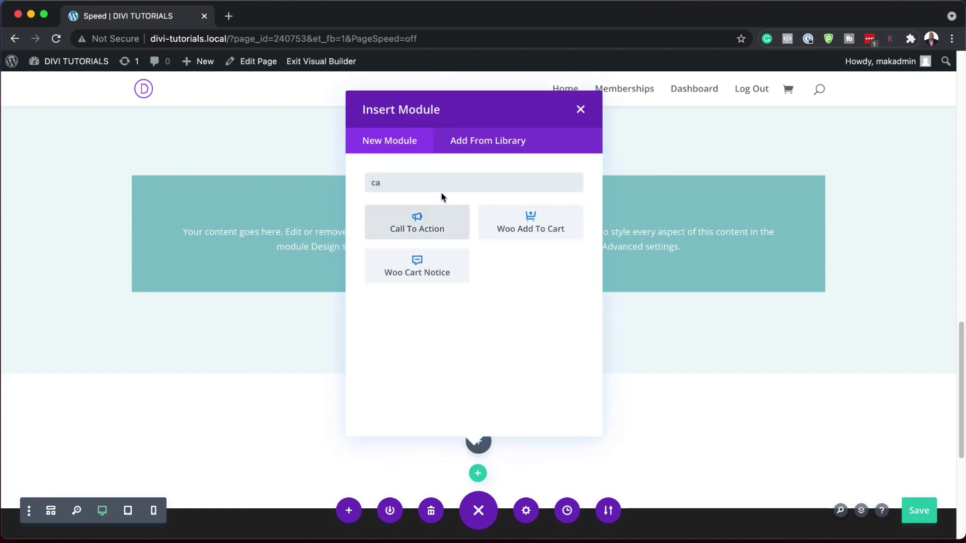
text(l)
click(420, 221)
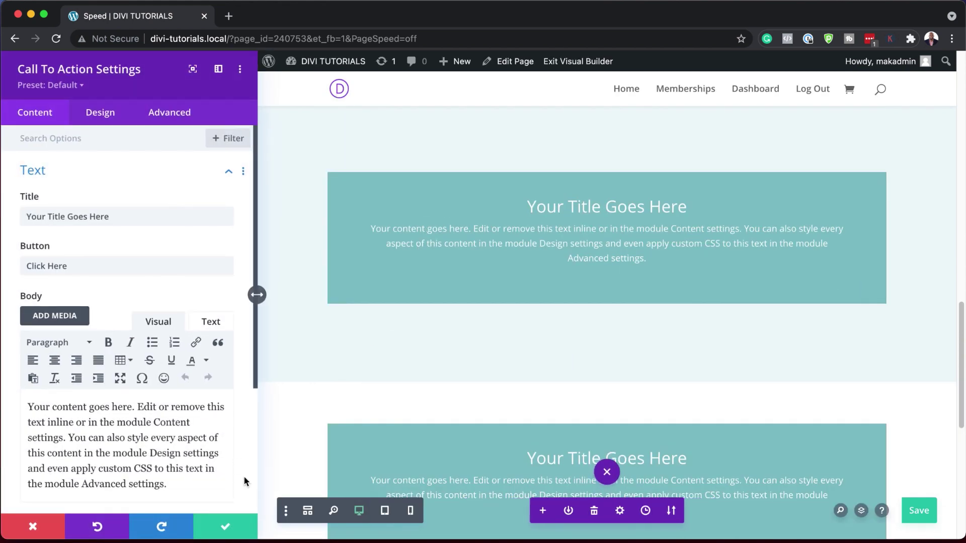
key(Escape)
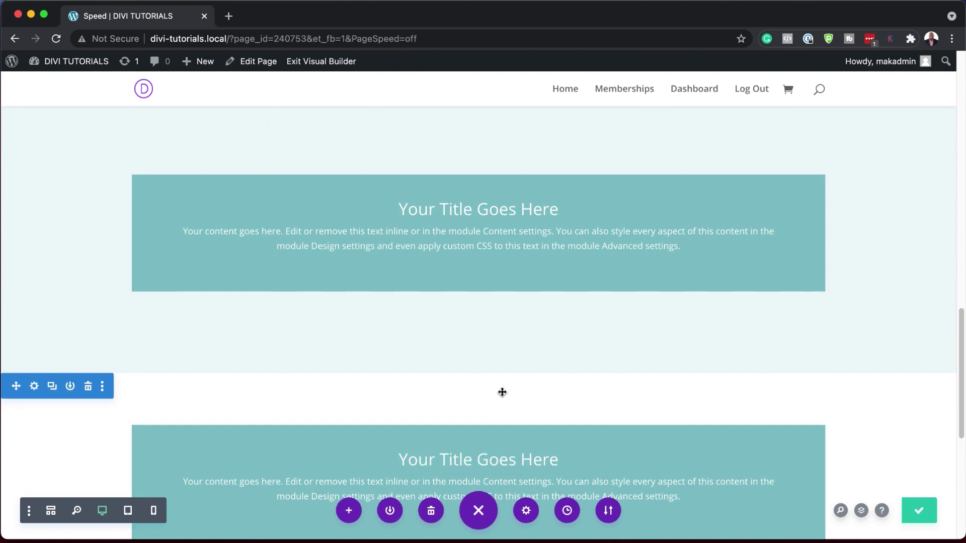
scroll(502, 392, down, 2)
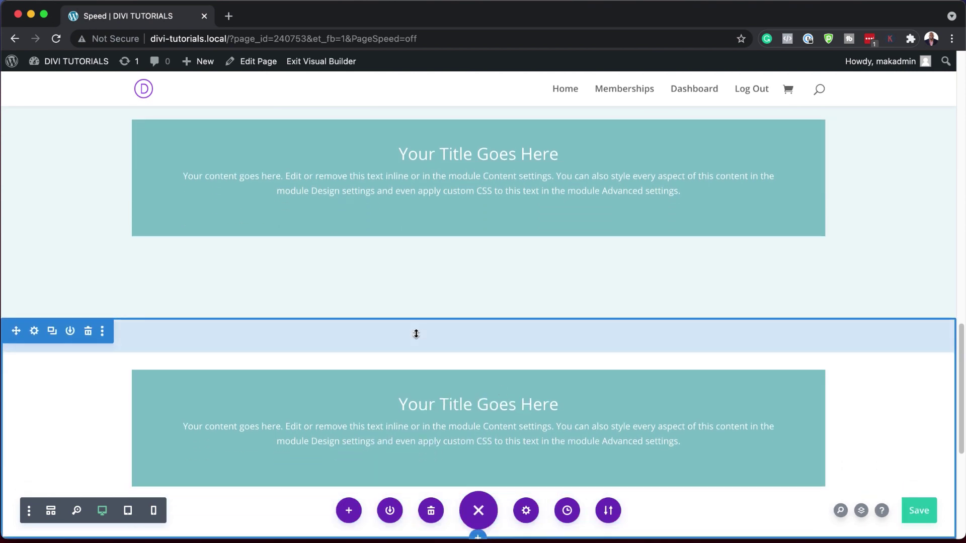
Set the second section's top padding to 80px, linked to match the bottom
click(35, 332)
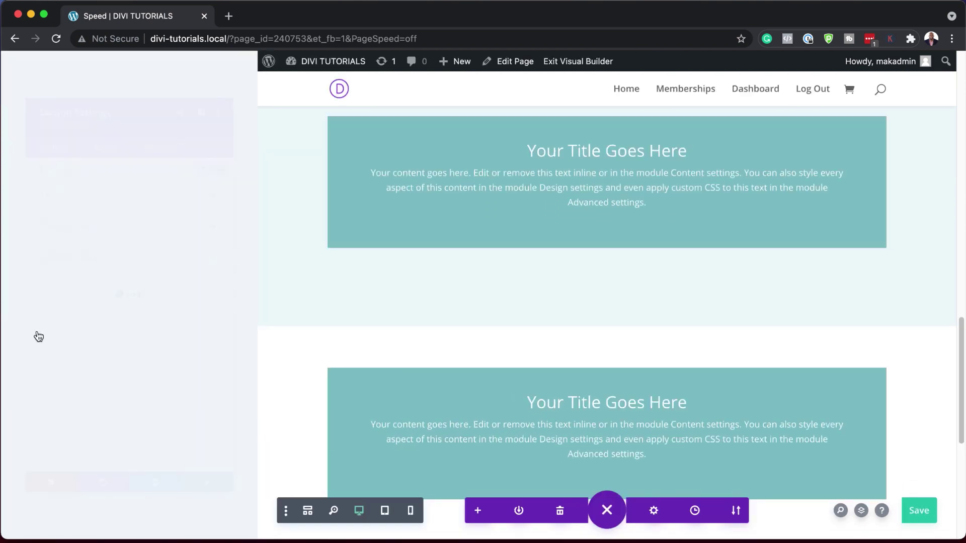
click(99, 112)
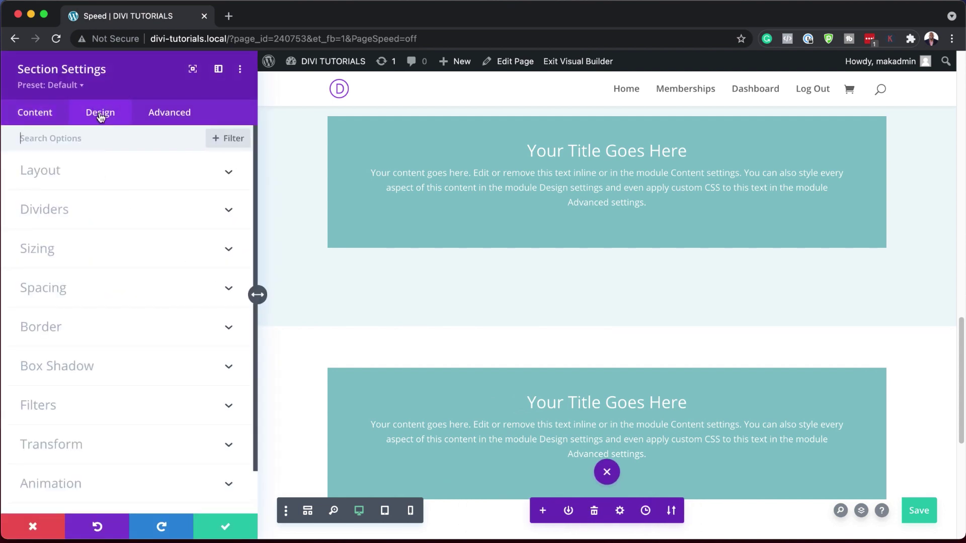
click(69, 292)
click(44, 257)
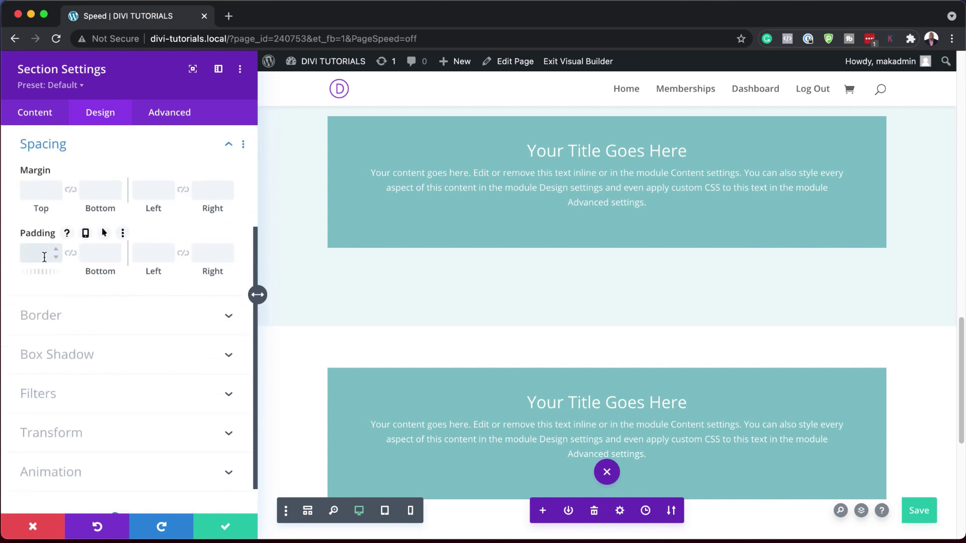
text(80px)
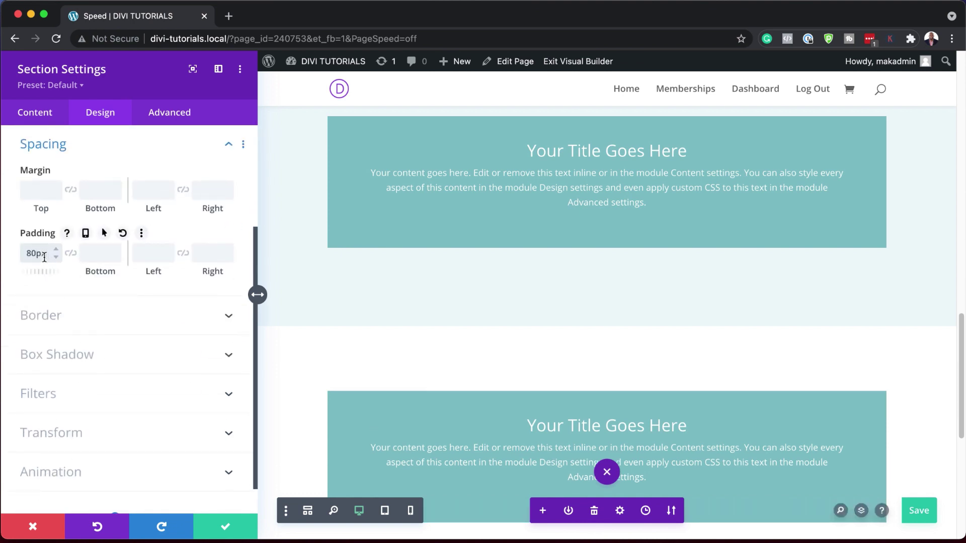
click(71, 253)
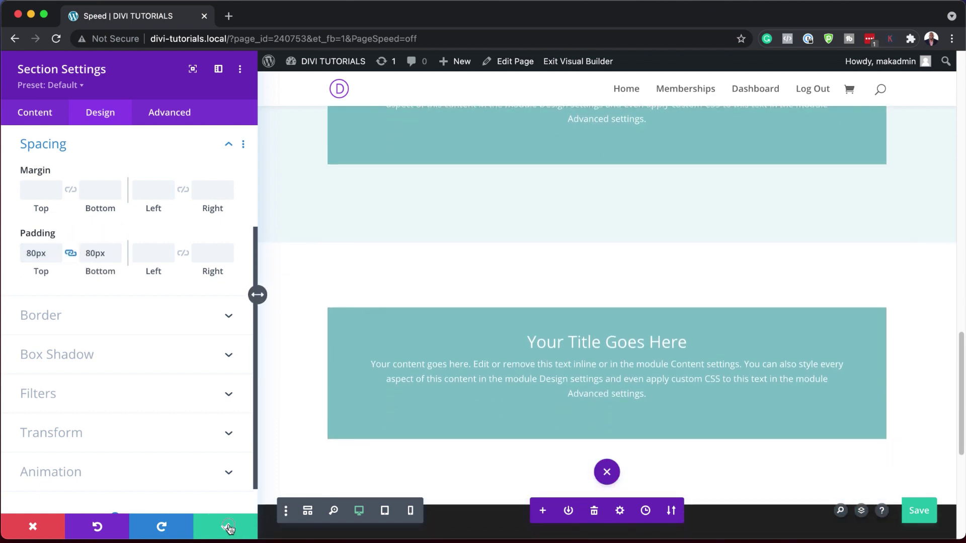
click(226, 527)
scroll(537, 315, down, 3)
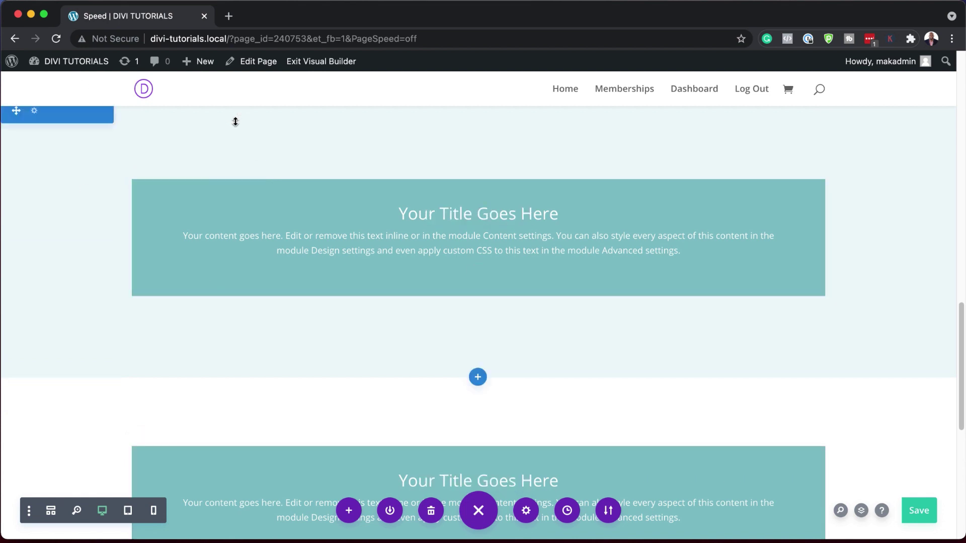
scroll(274, 137, up, 1)
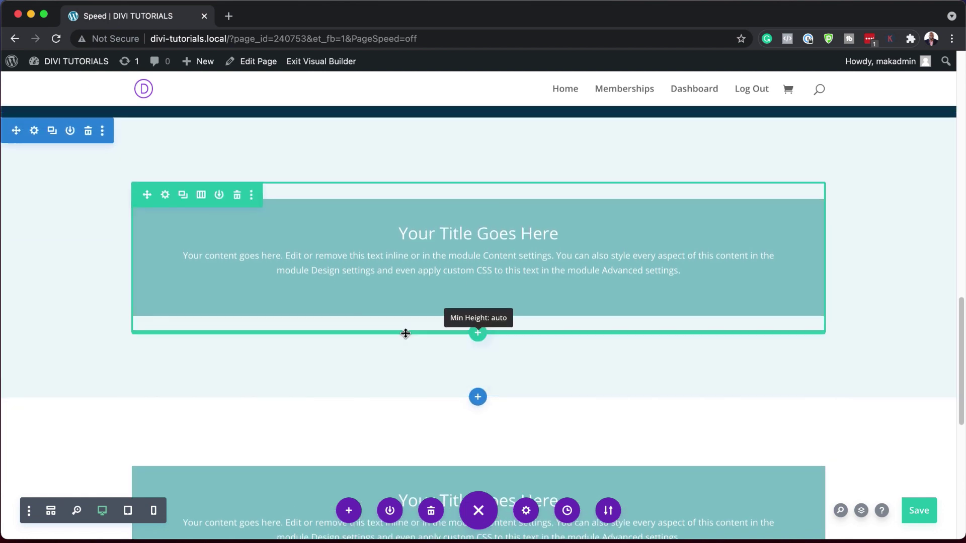
scroll(395, 353, down, 2)
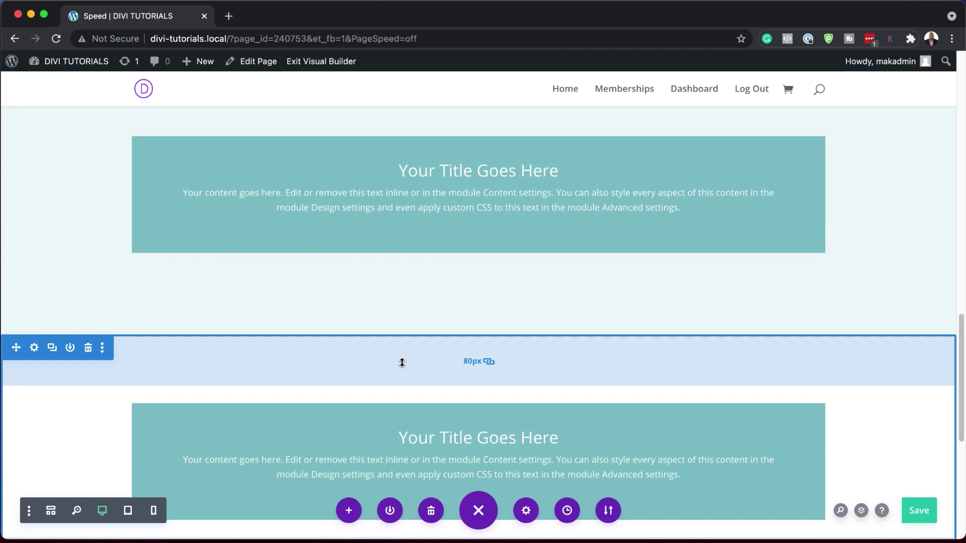
scroll(399, 363, up, 6)
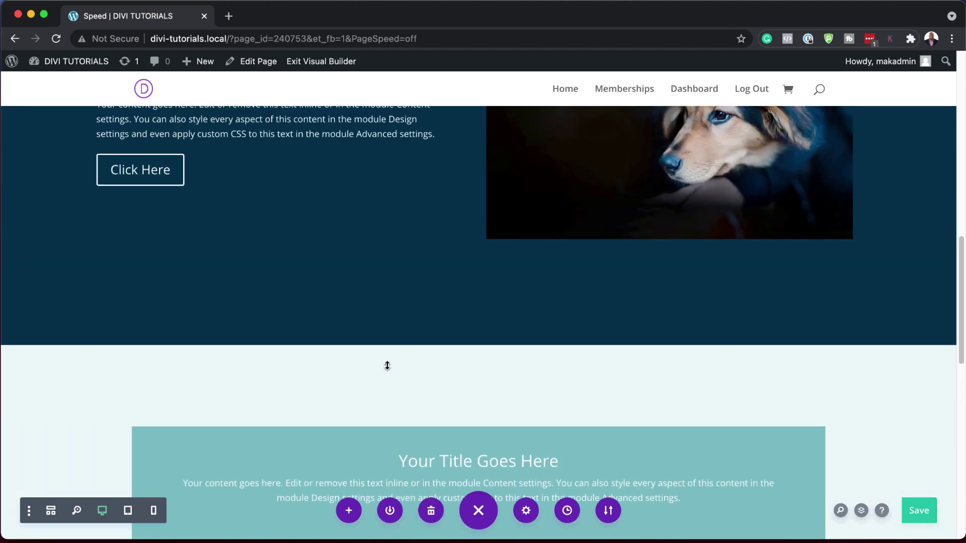
scroll(375, 386, down, 2)
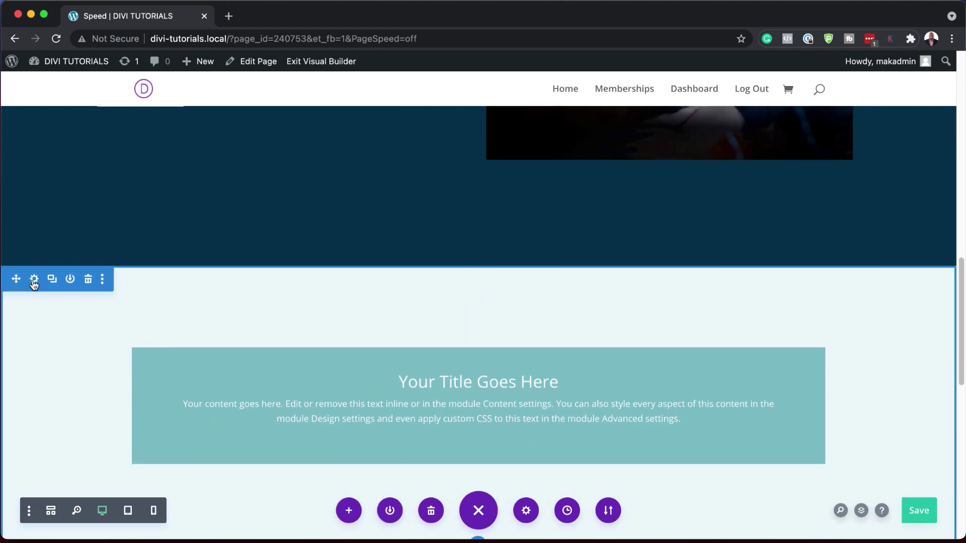
Show the section's Design spacing settings and open its Default preset dropdown
click(34, 279)
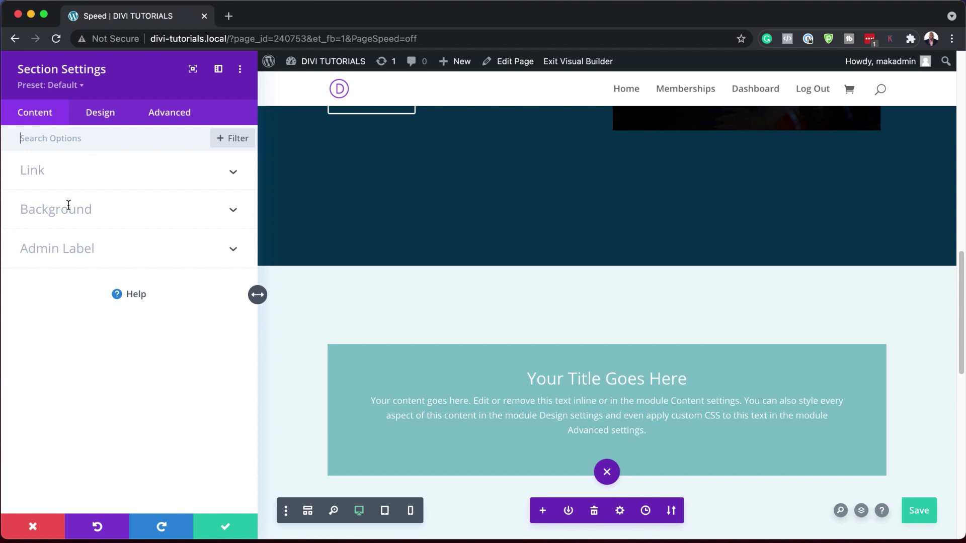
click(101, 113)
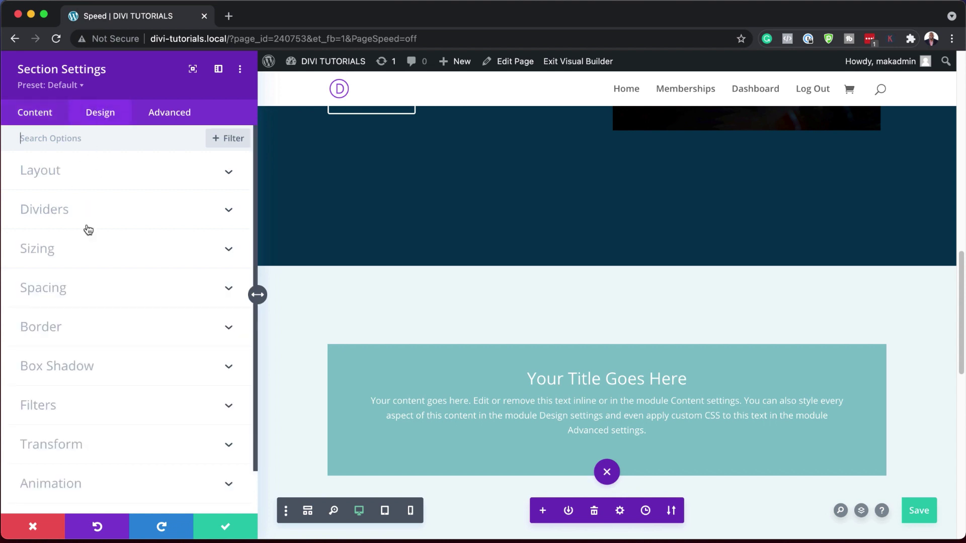
click(58, 286)
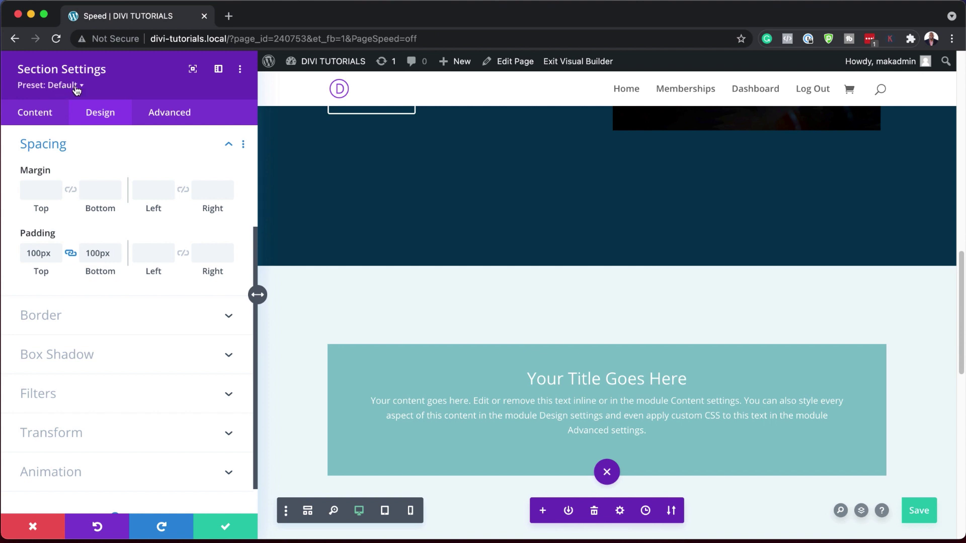
click(77, 86)
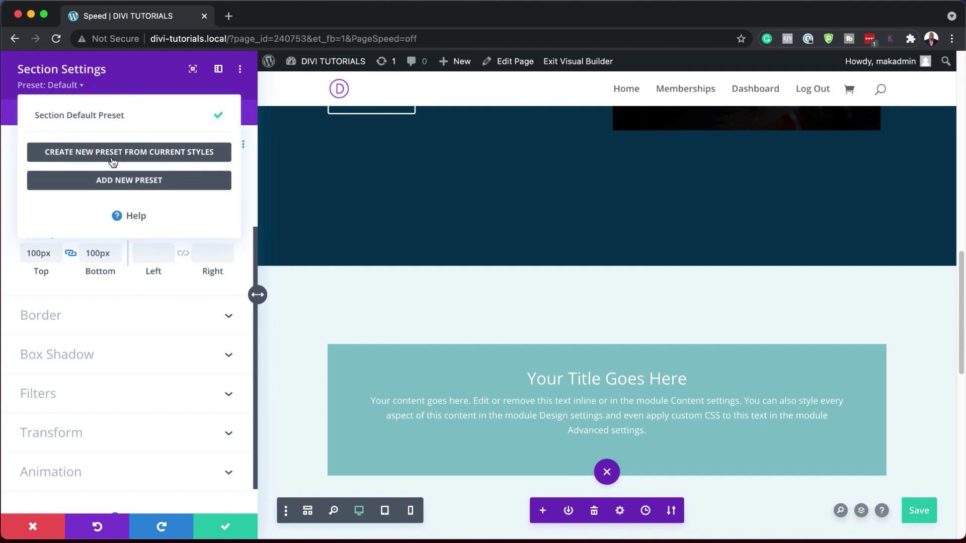
Save the current styles as preset '100px Padding' and assign it as the default section preset
click(185, 155)
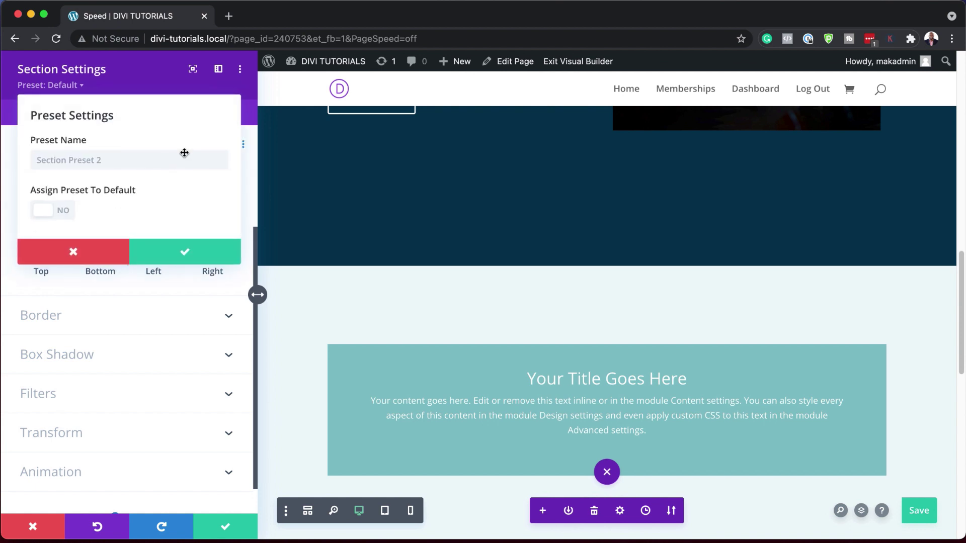
click(91, 162)
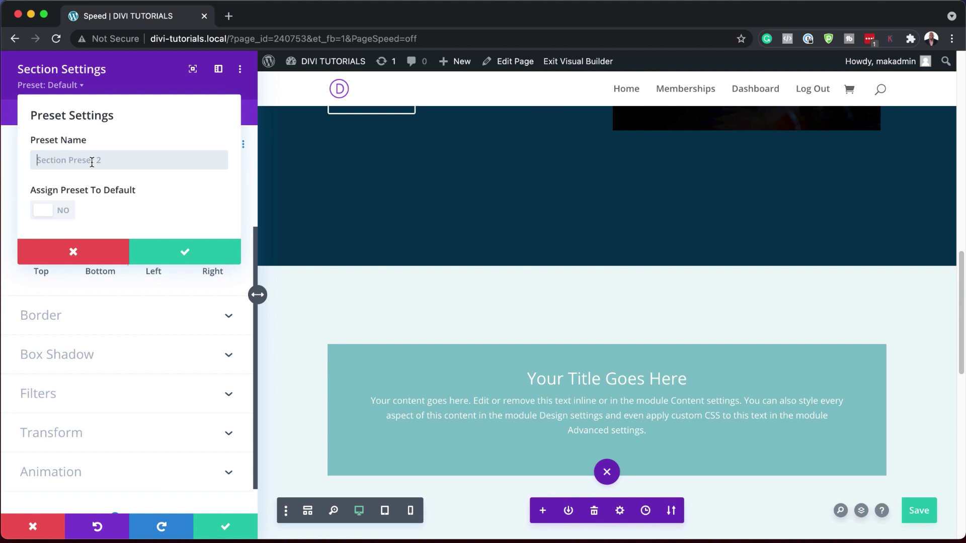
text(100px Padding)
click(65, 215)
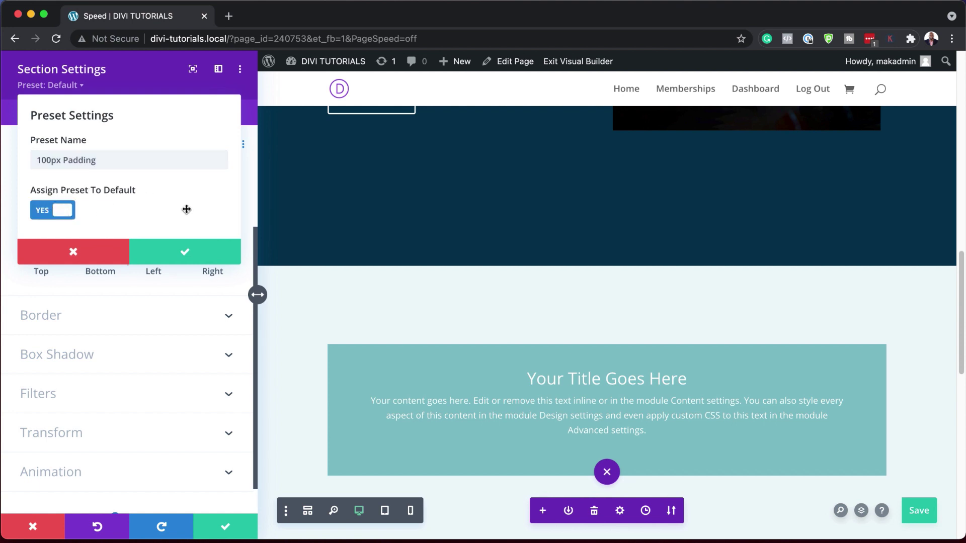
click(184, 253)
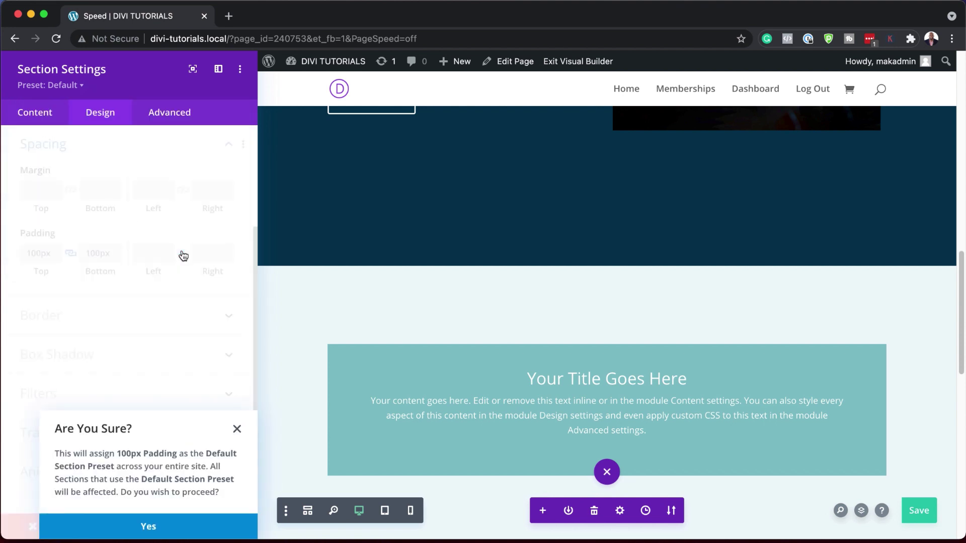
click(170, 528)
click(225, 531)
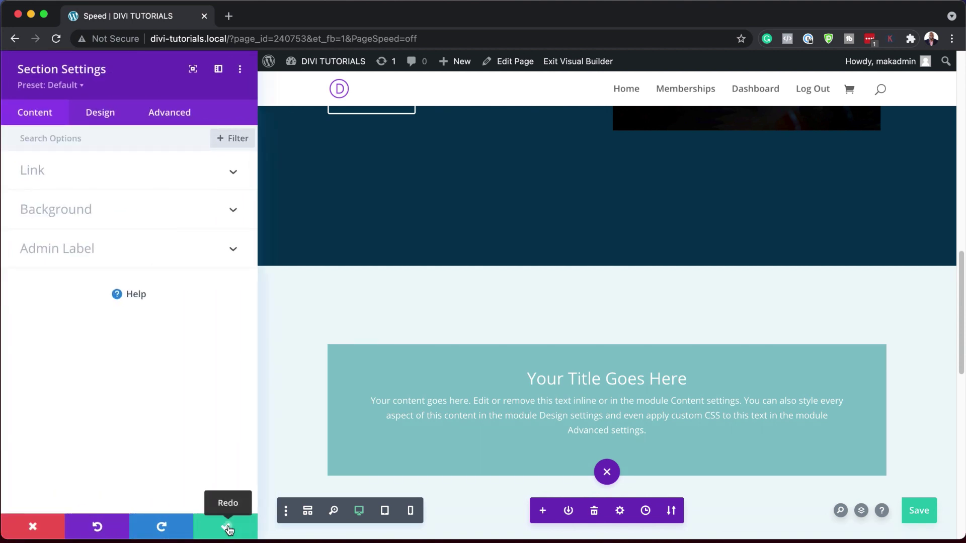
Close the section settings, then delete the lower section and undo the deletion
click(228, 529)
scroll(538, 352, down, 5)
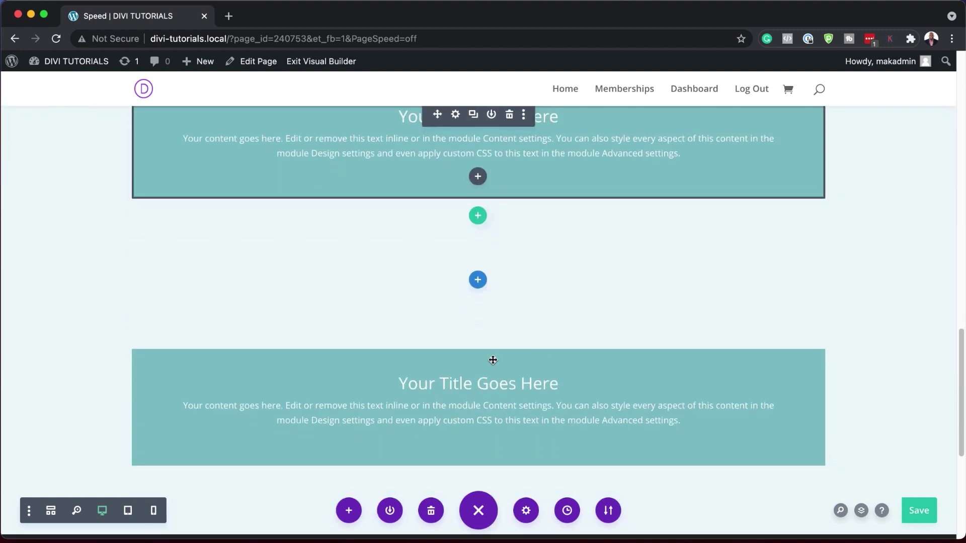
scroll(493, 360, down, 2)
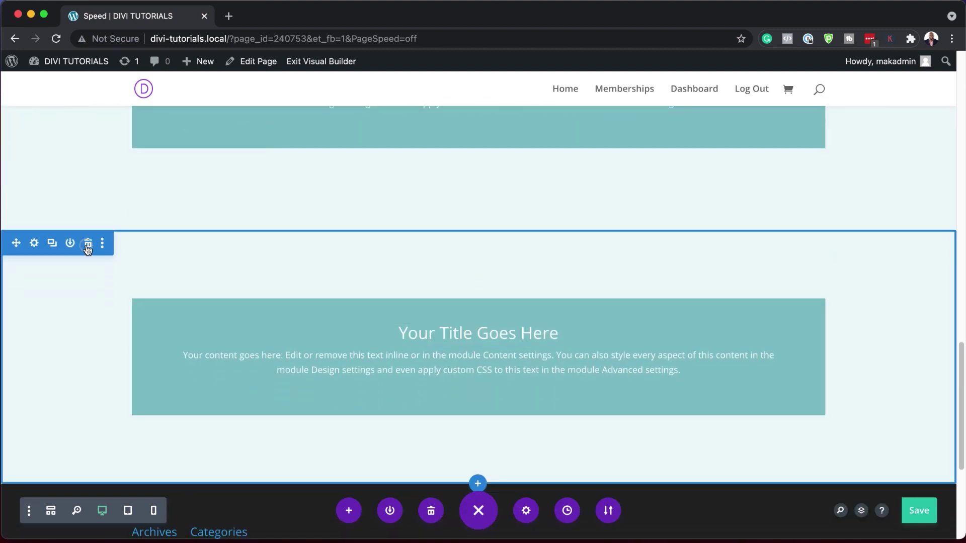
click(87, 246)
key(super+z)
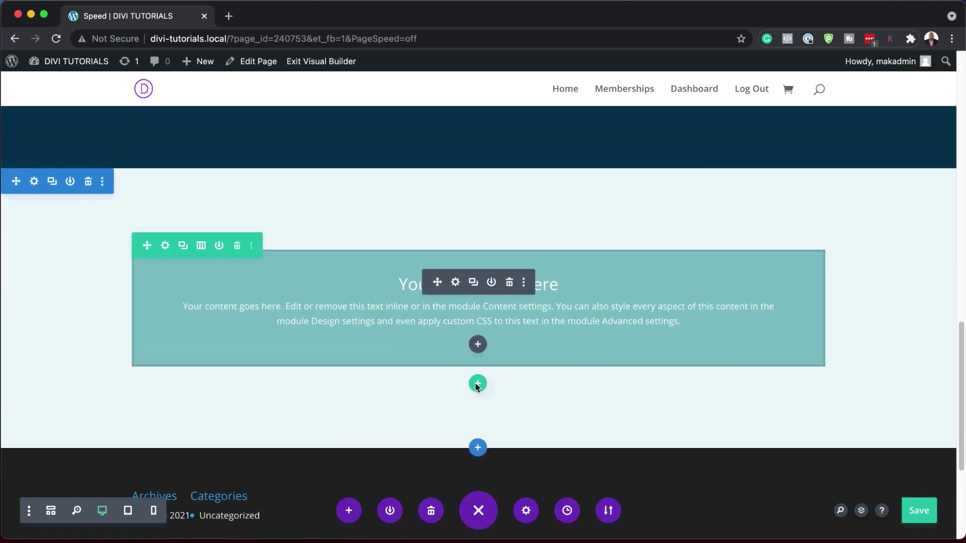
Insert a third regular section with a one-column row and a default Call To Action module
scroll(490, 429, down, 2)
click(477, 407)
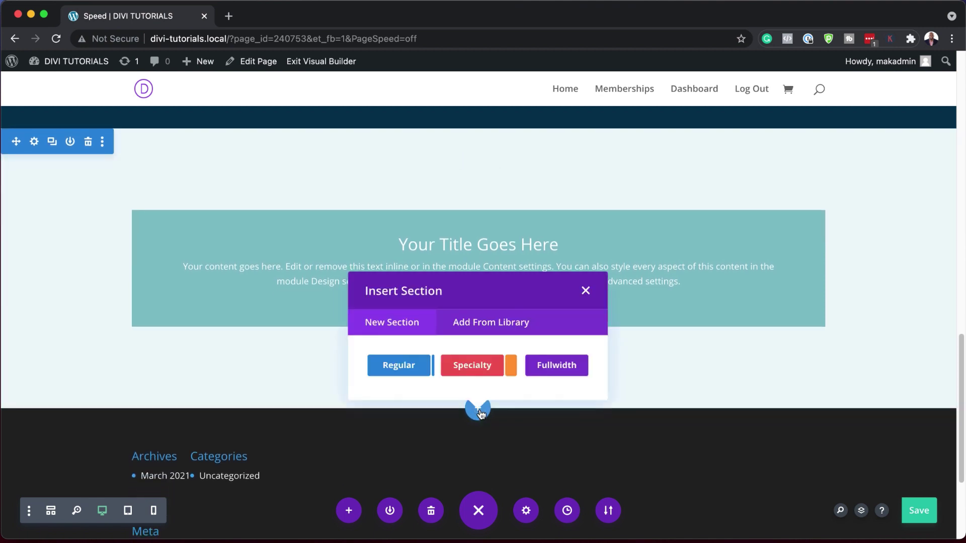
click(398, 363)
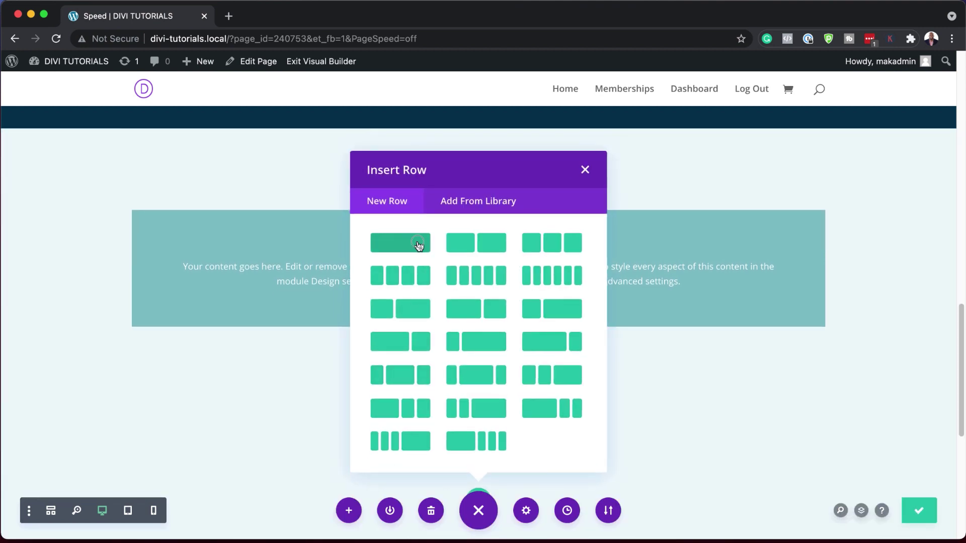
click(419, 246)
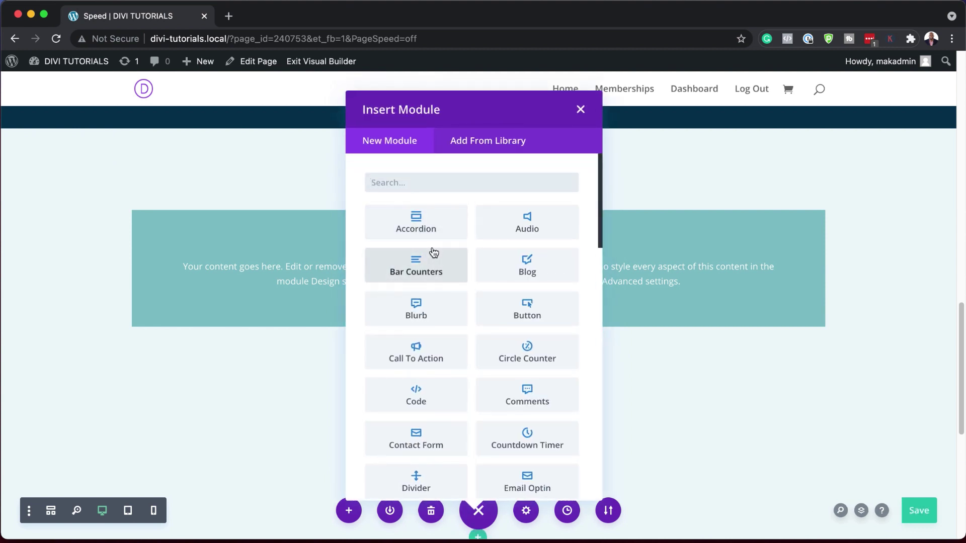
click(443, 350)
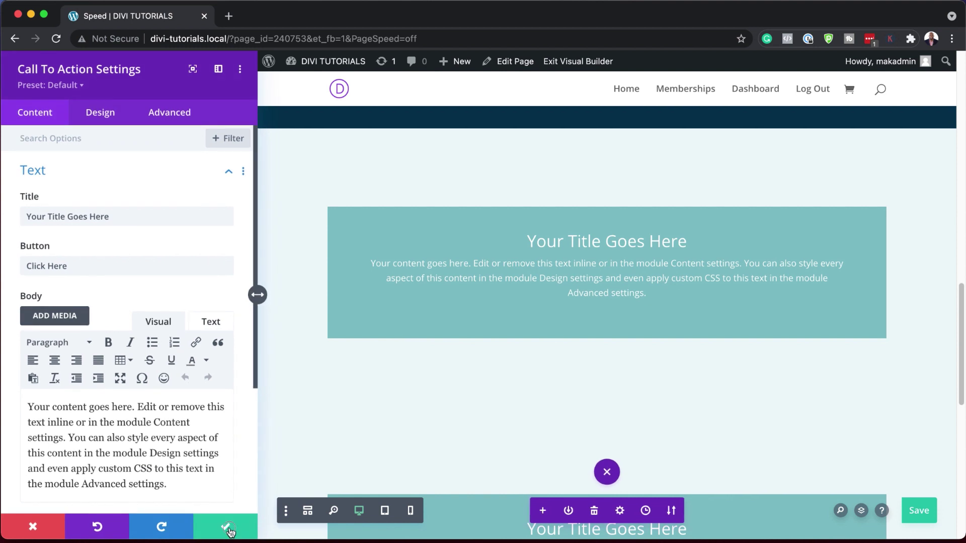
click(224, 521)
scroll(539, 410, down, 4)
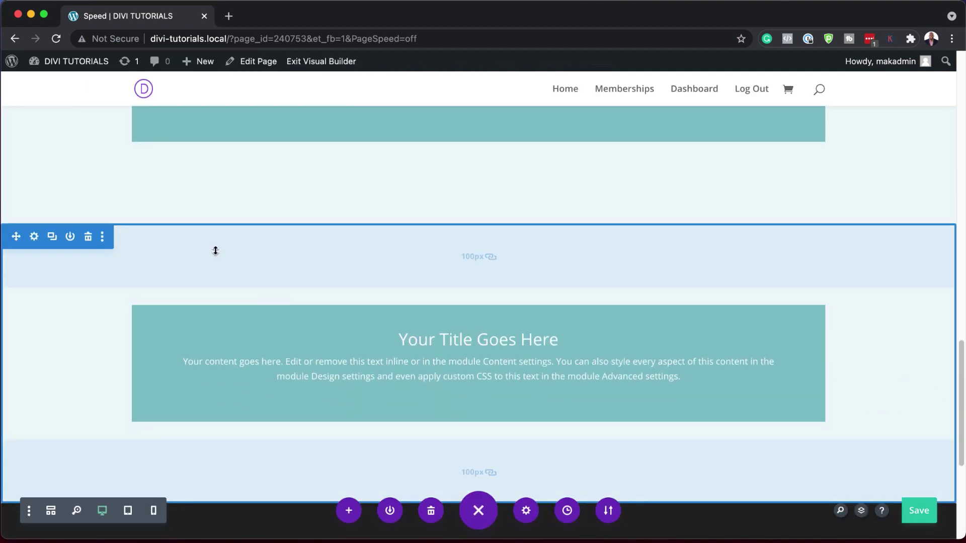
click(34, 237)
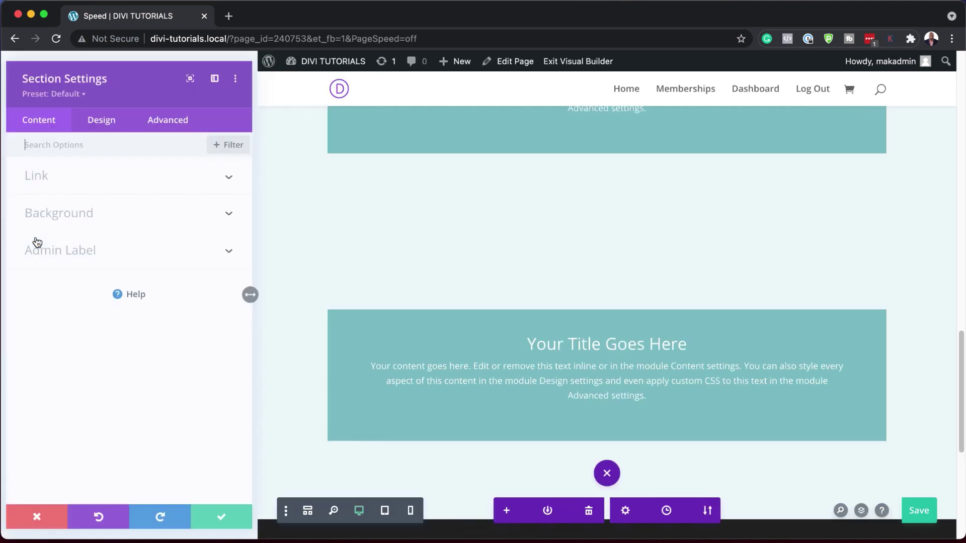
click(50, 213)
scroll(67, 384, down, 1)
click(32, 360)
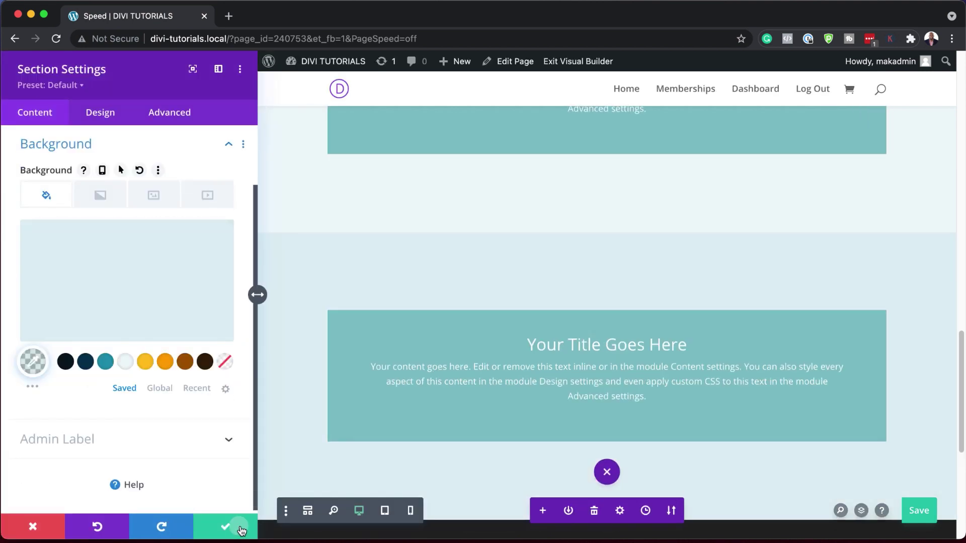
click(226, 525)
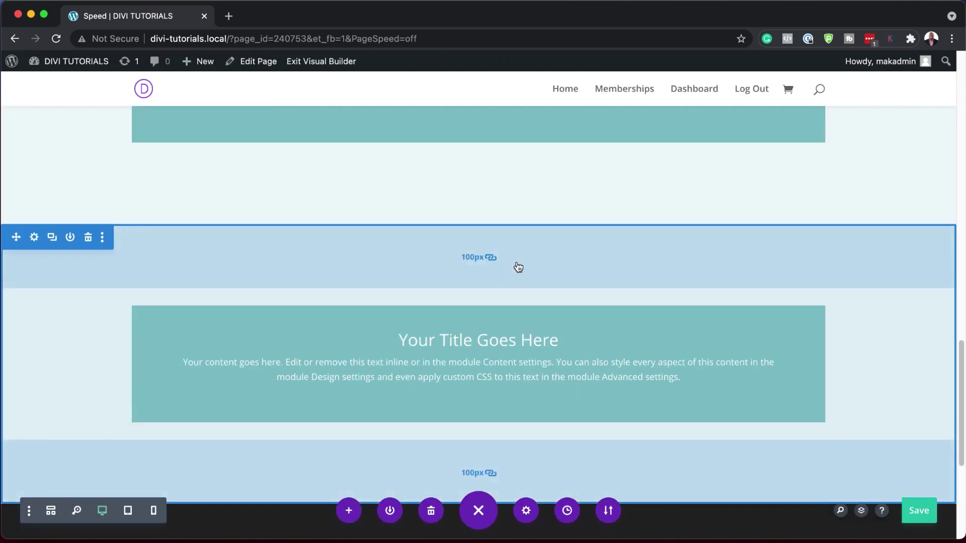